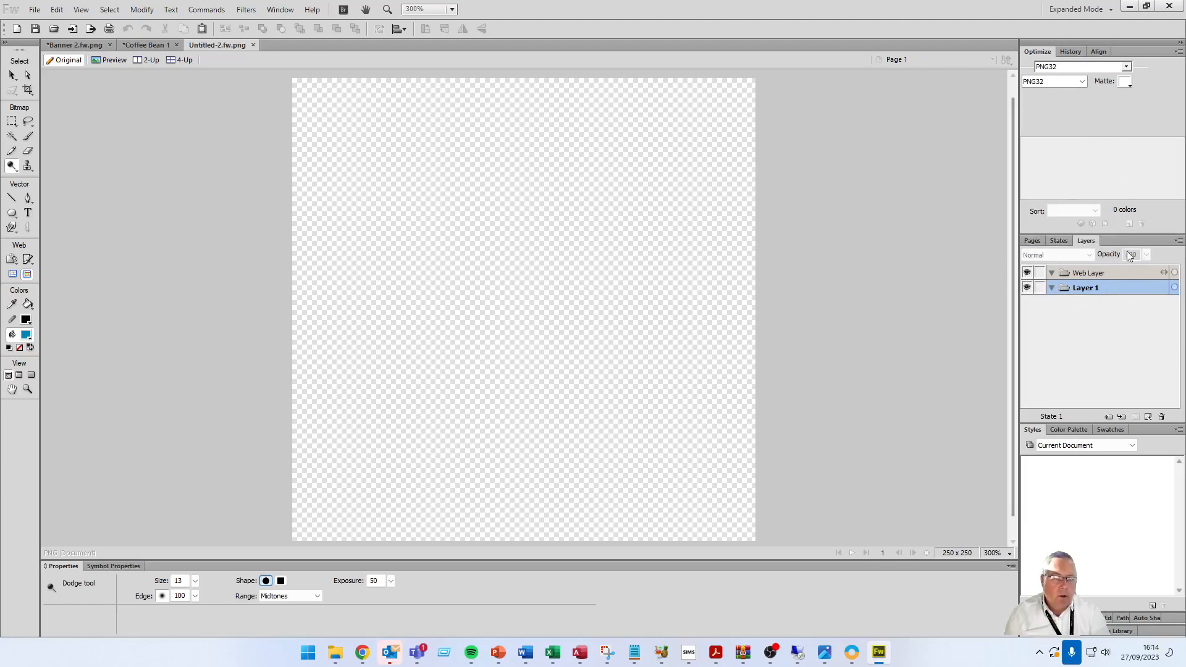
# Step: Rename Layer 1 as Background
pyautogui.click(1033, 241)
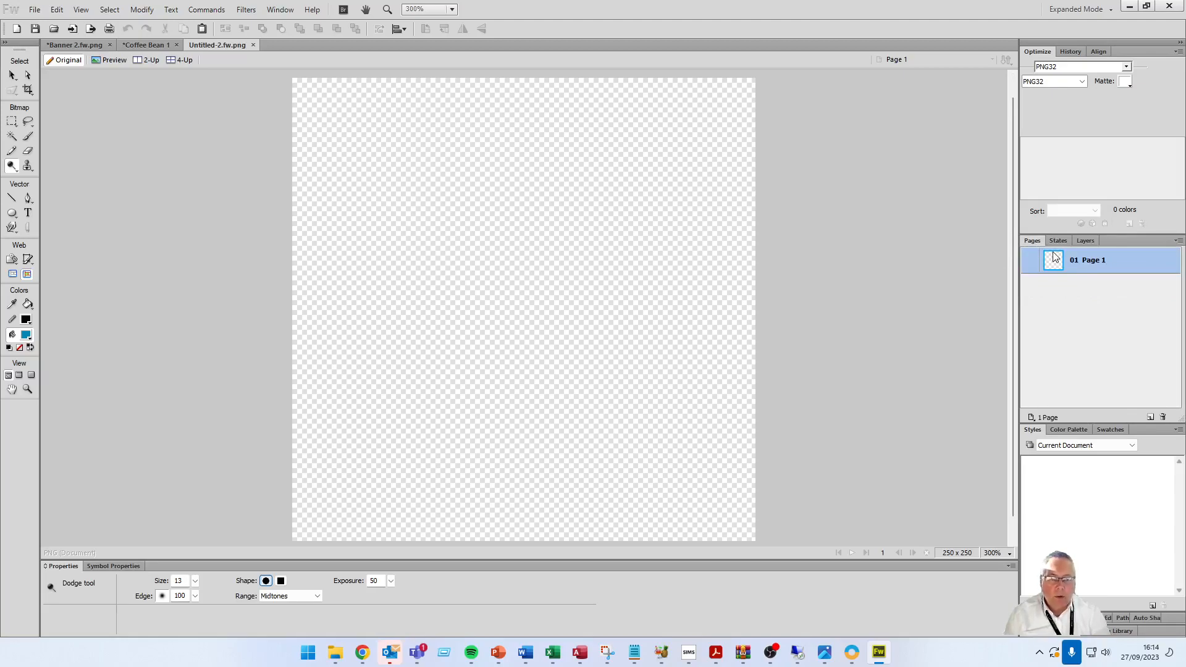
pyautogui.click(1088, 242)
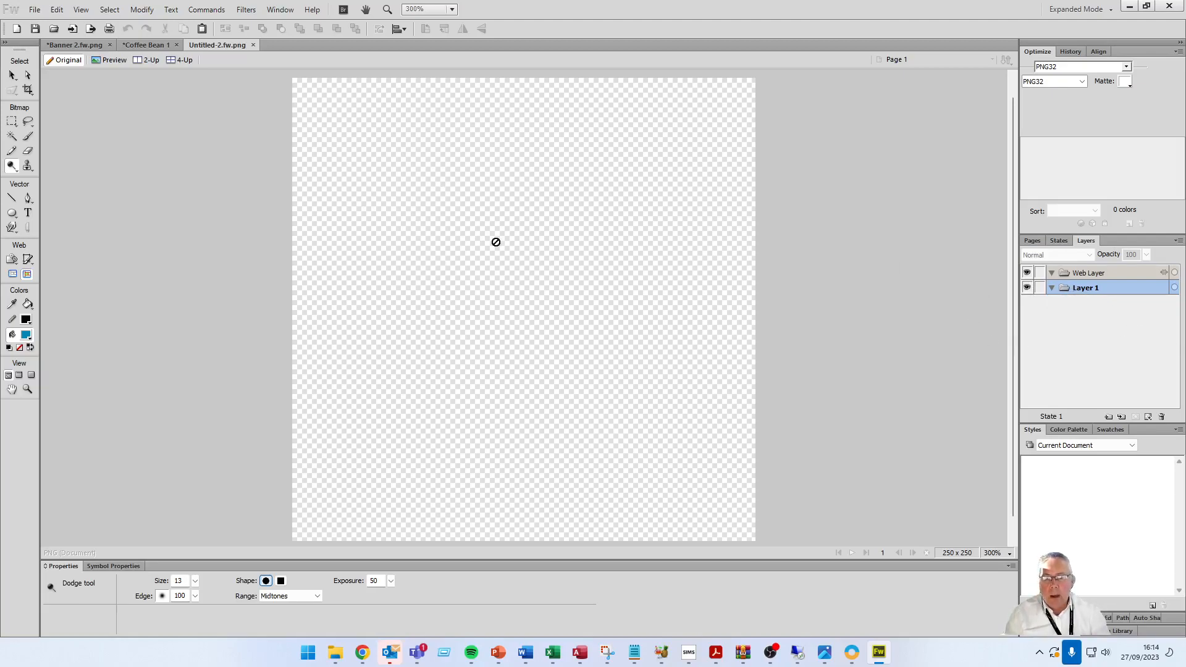
pyautogui.doubleClick(1083, 289)
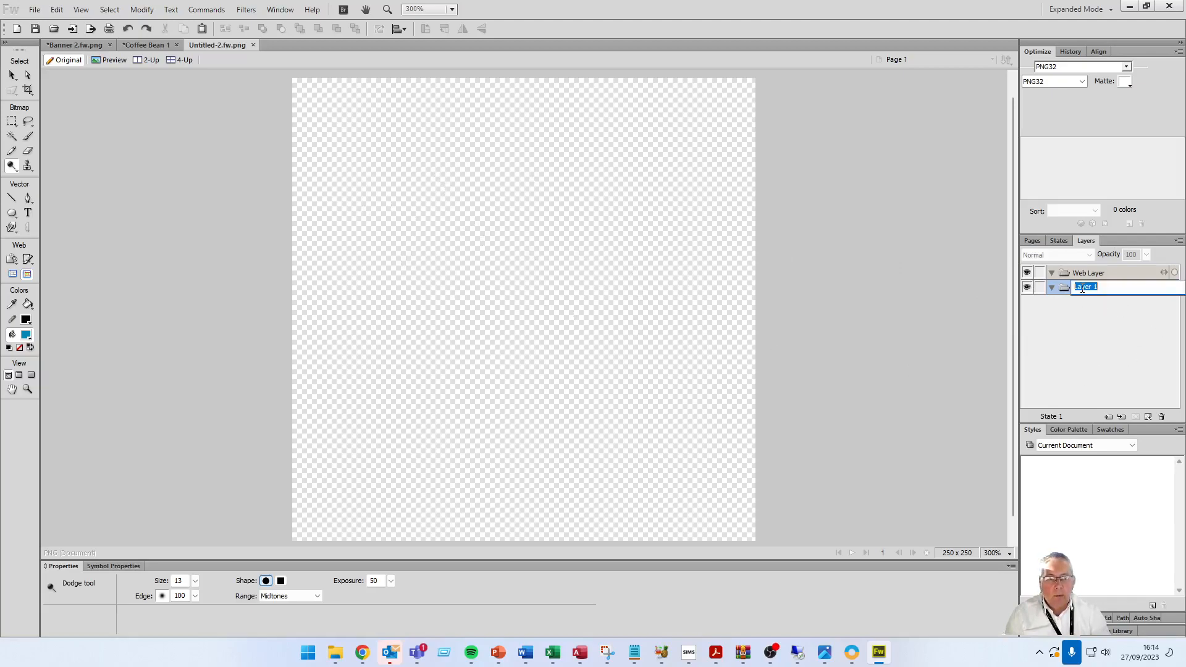
pyautogui.write('Background')
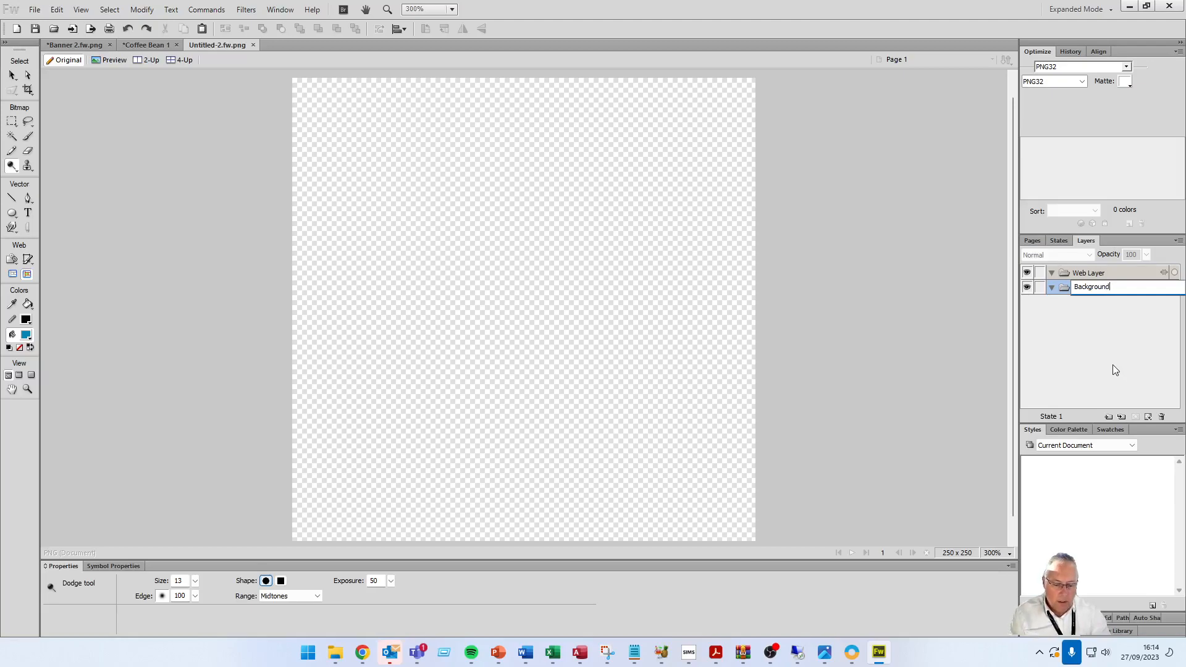
pyautogui.press('Return')
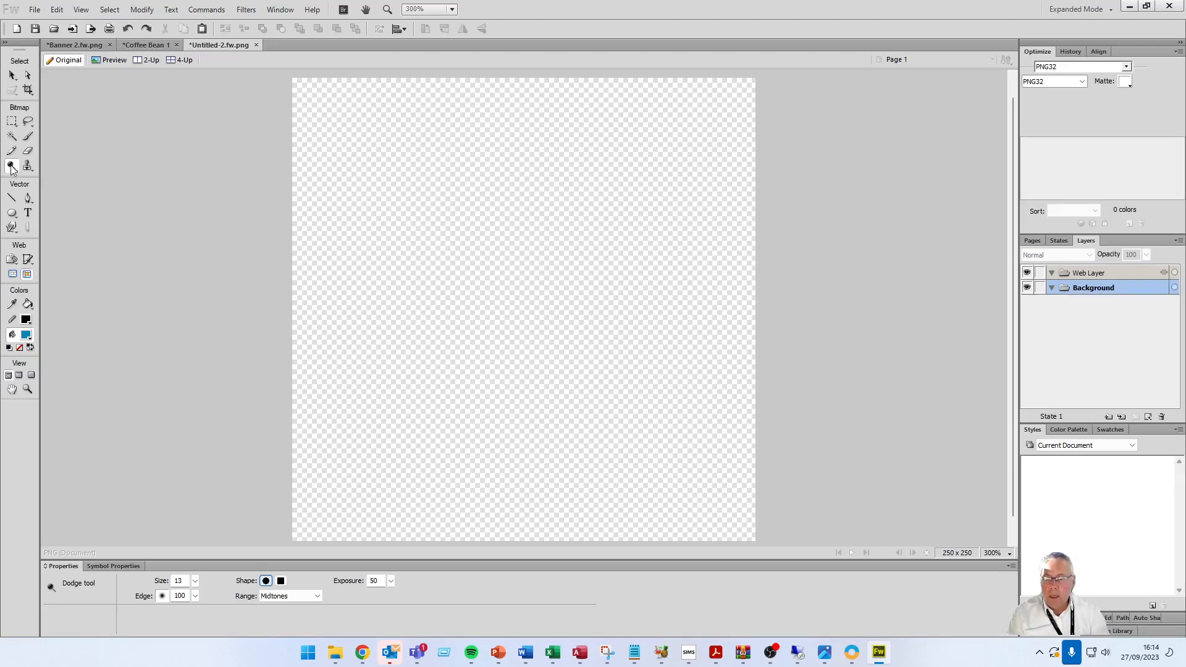
# Step: Select the entire 250 x 250 canvas with the Marquee tool
pyautogui.click(12, 121)
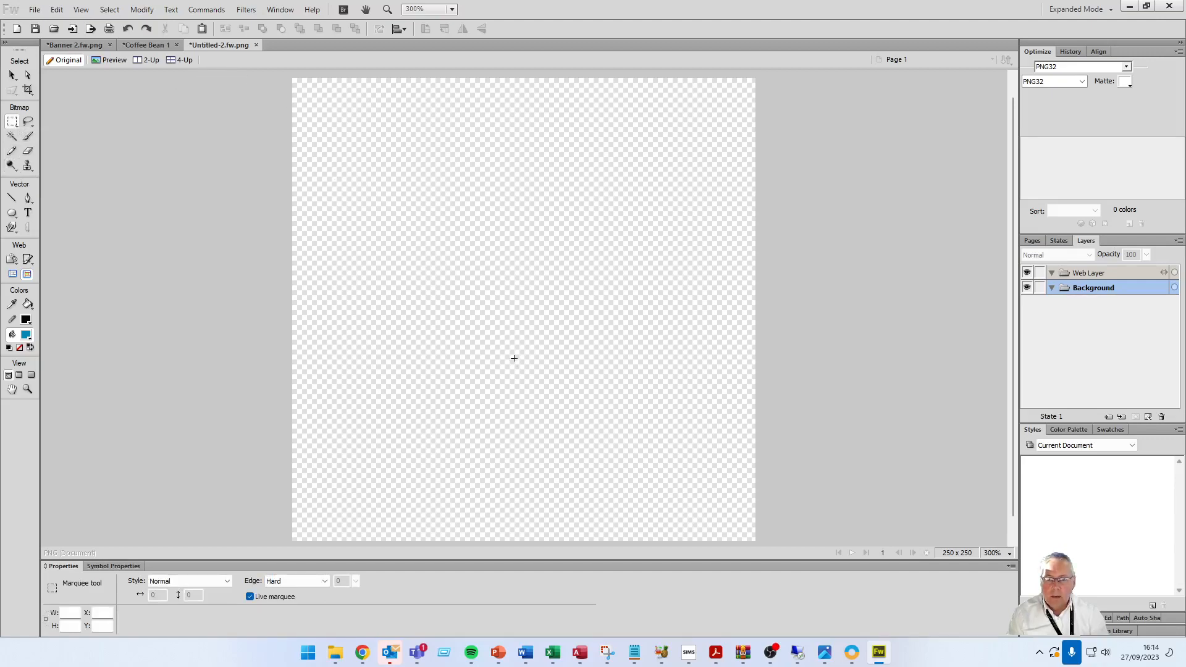
pyautogui.moveTo(285, 80); pyautogui.dragTo(766, 502)
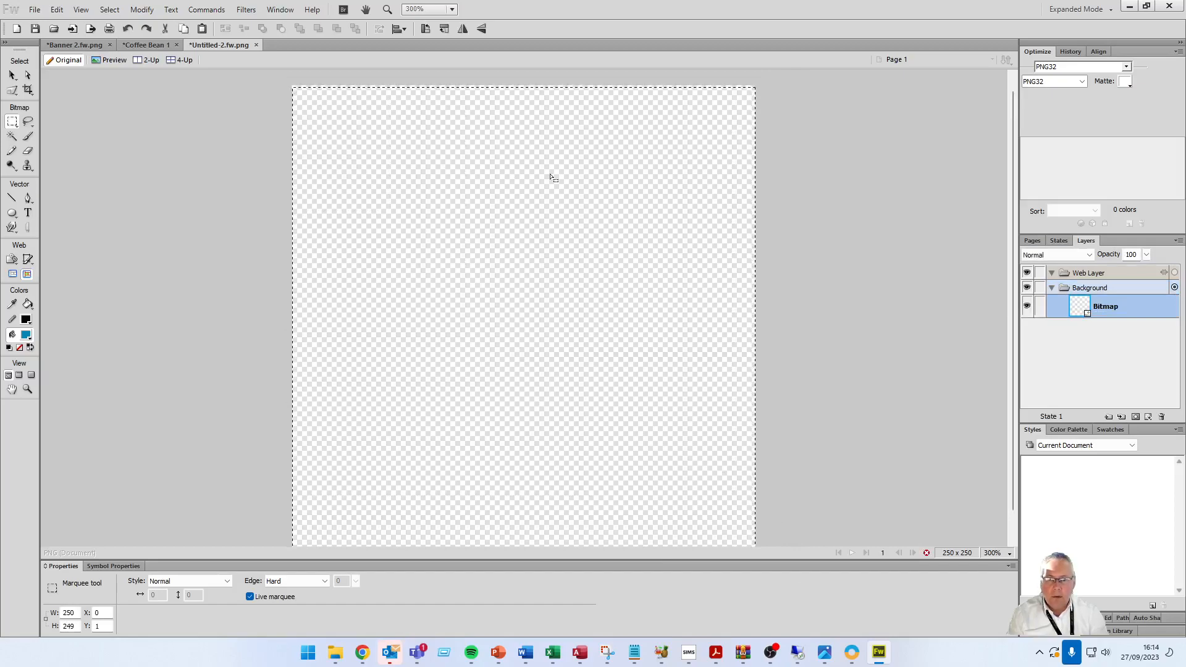
pyautogui.moveTo(282, 83); pyautogui.dragTo(771, 521)
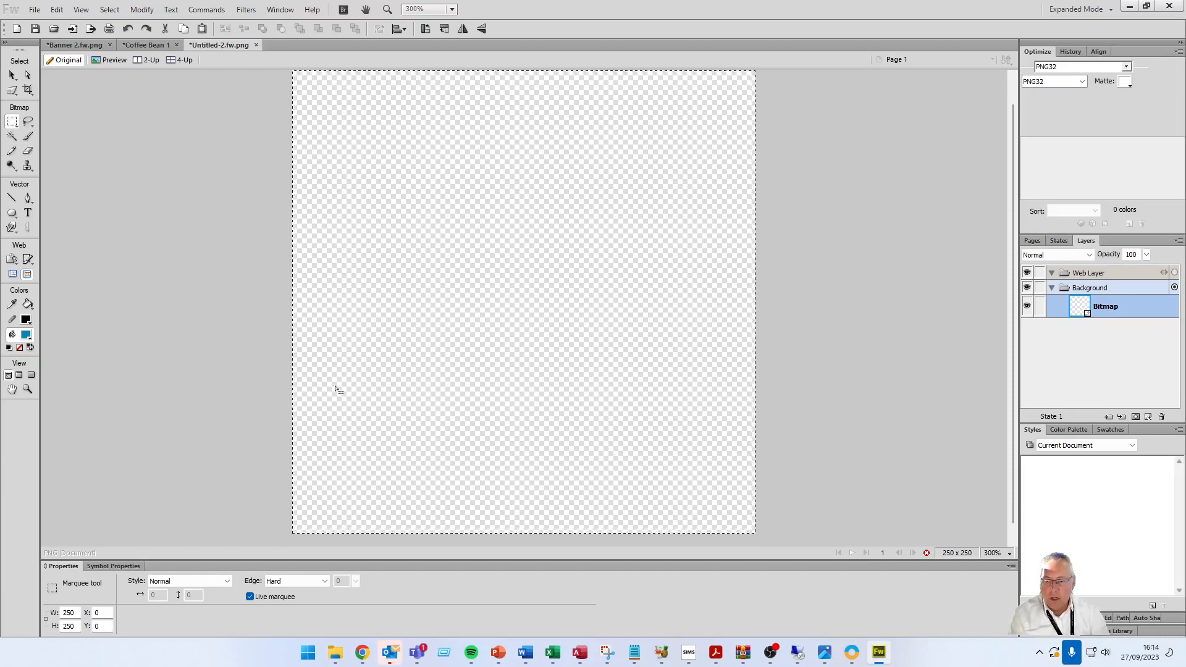
# Step: Set the fill colour to olive green and fill the canvas selection with the Paint Bucket tool
pyautogui.click(29, 337)
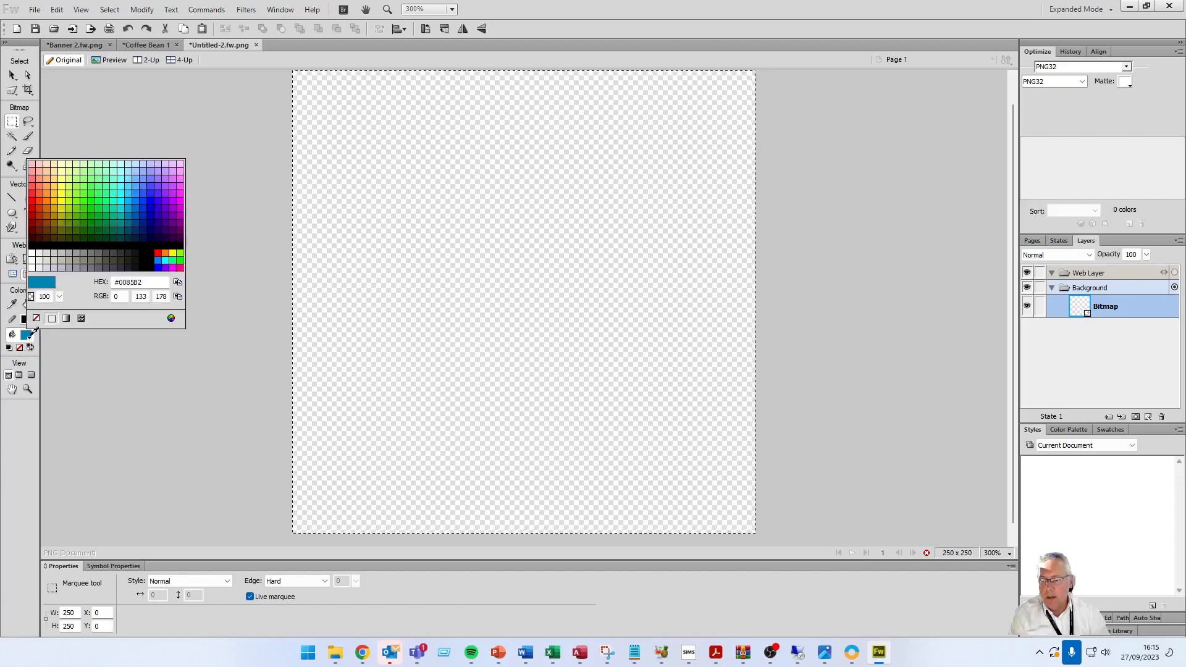
pyautogui.click(67, 221)
pyautogui.click(28, 304)
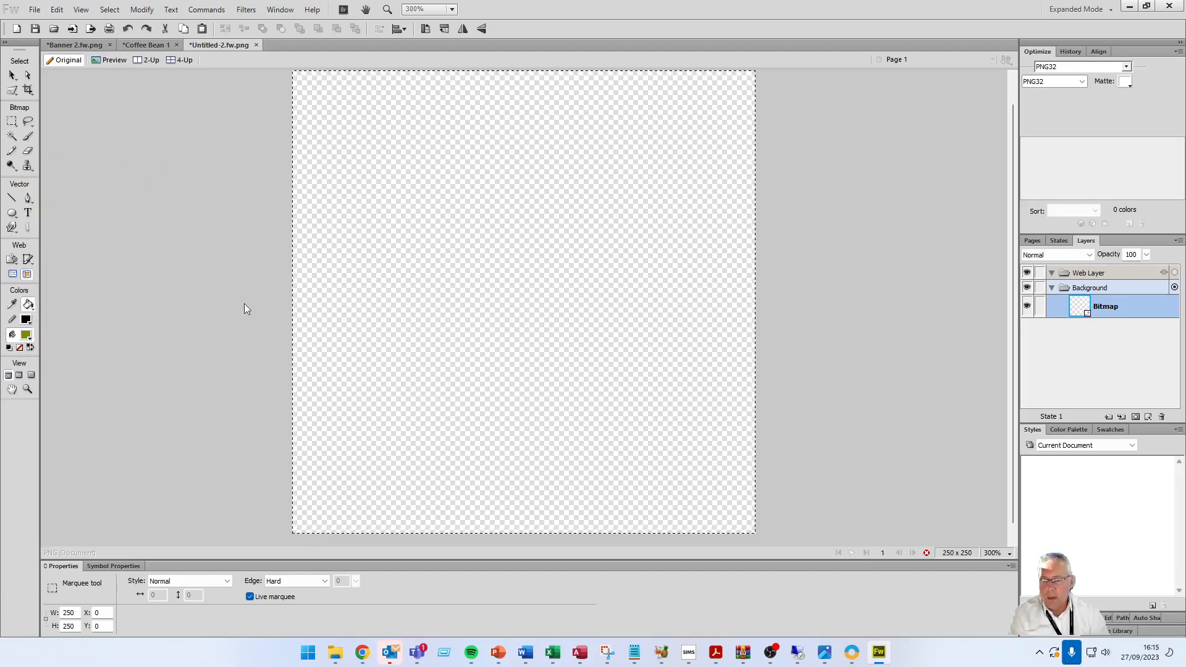
pyautogui.click(404, 299)
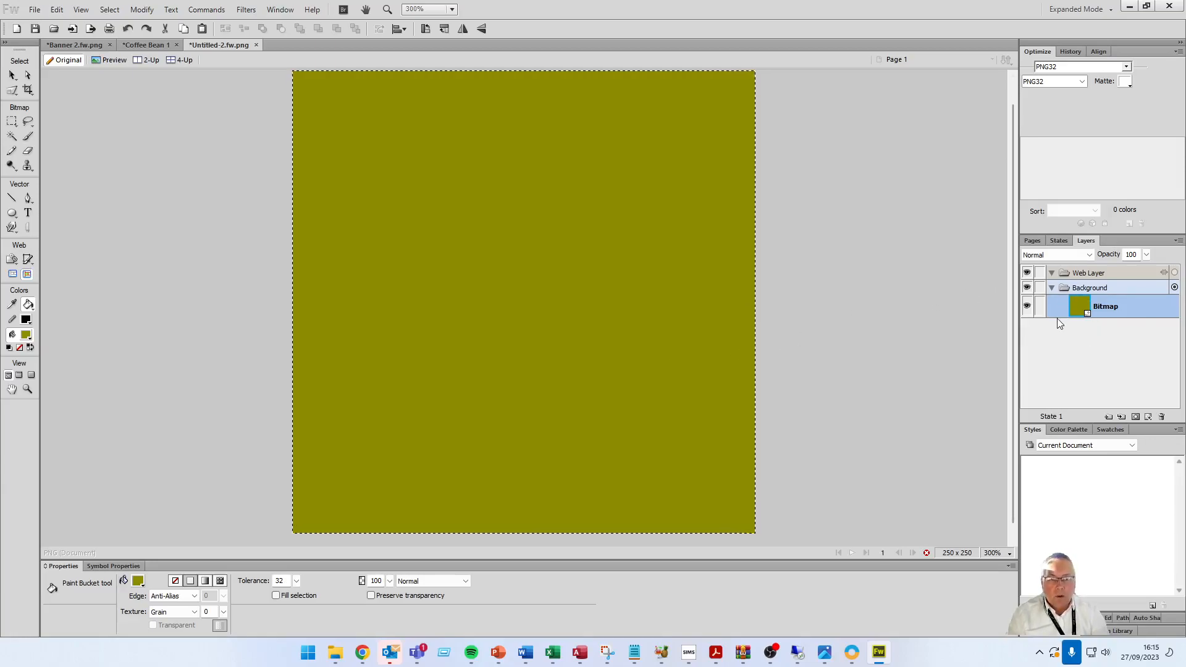
# Step: Create a new layer named Table above Background and make it the active layer
pyautogui.rightClick(1105, 293)
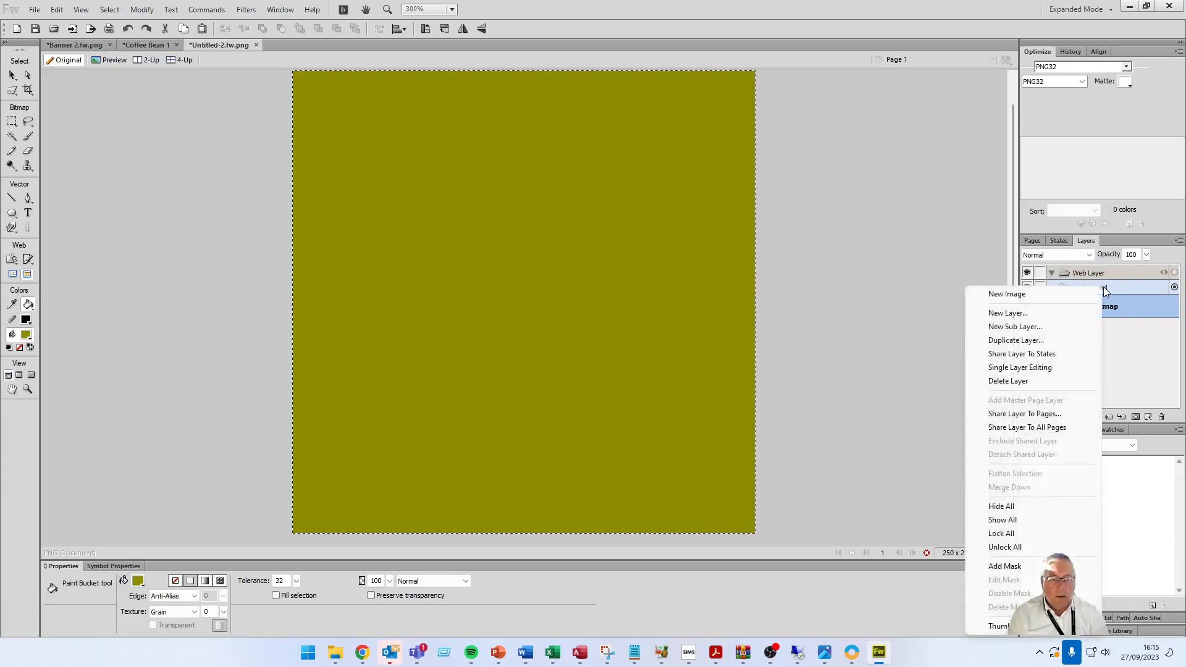
pyautogui.click(1132, 284)
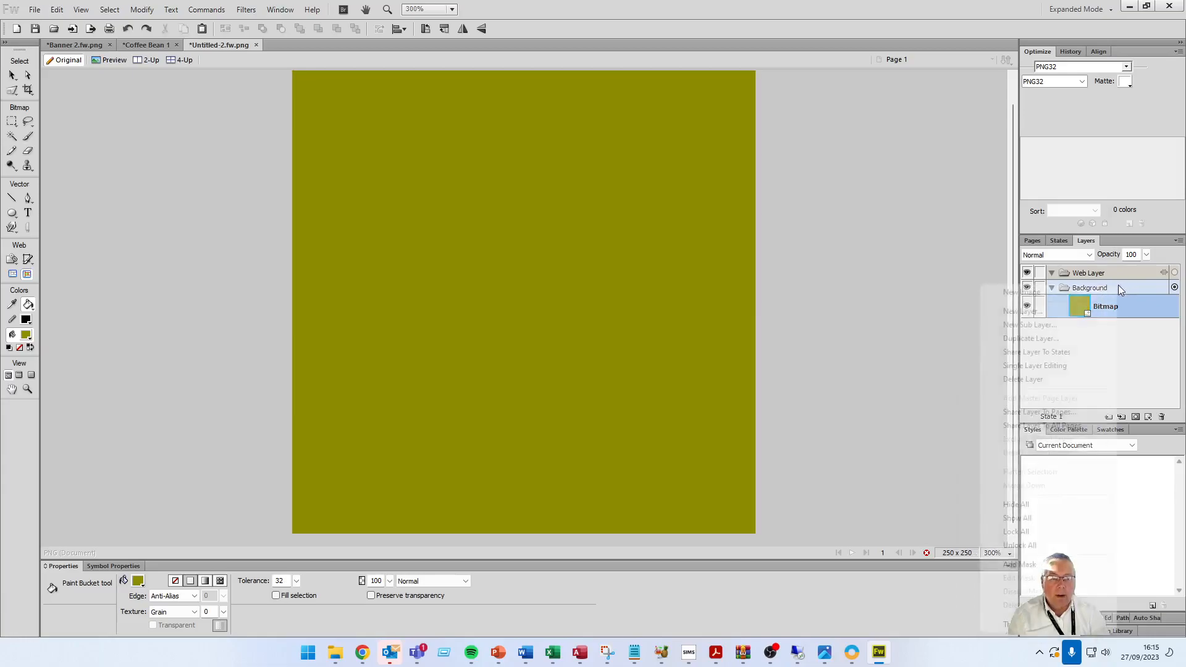
pyautogui.rightClick(1112, 289)
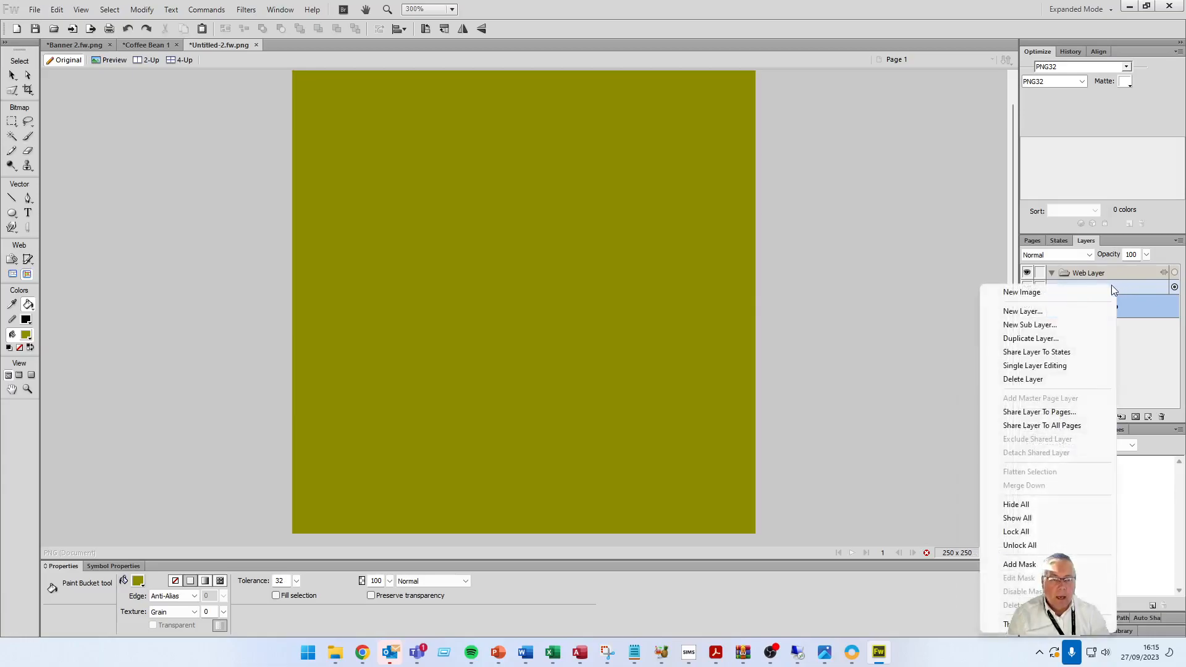
pyautogui.click(1043, 313)
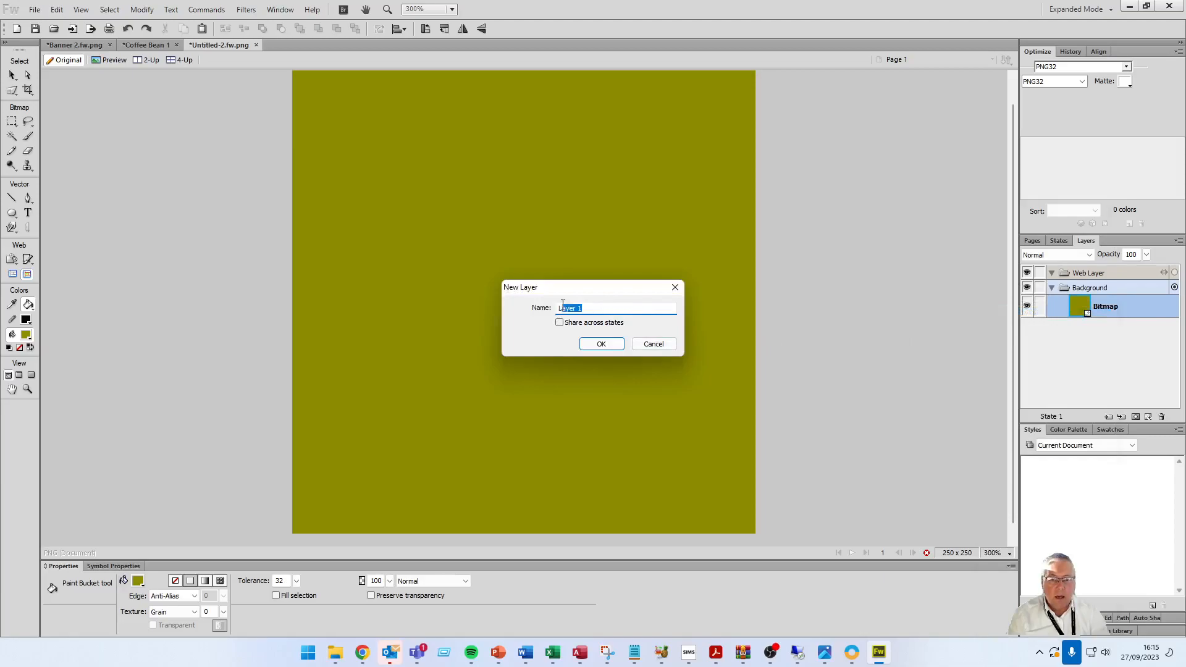
pyautogui.write('Table')
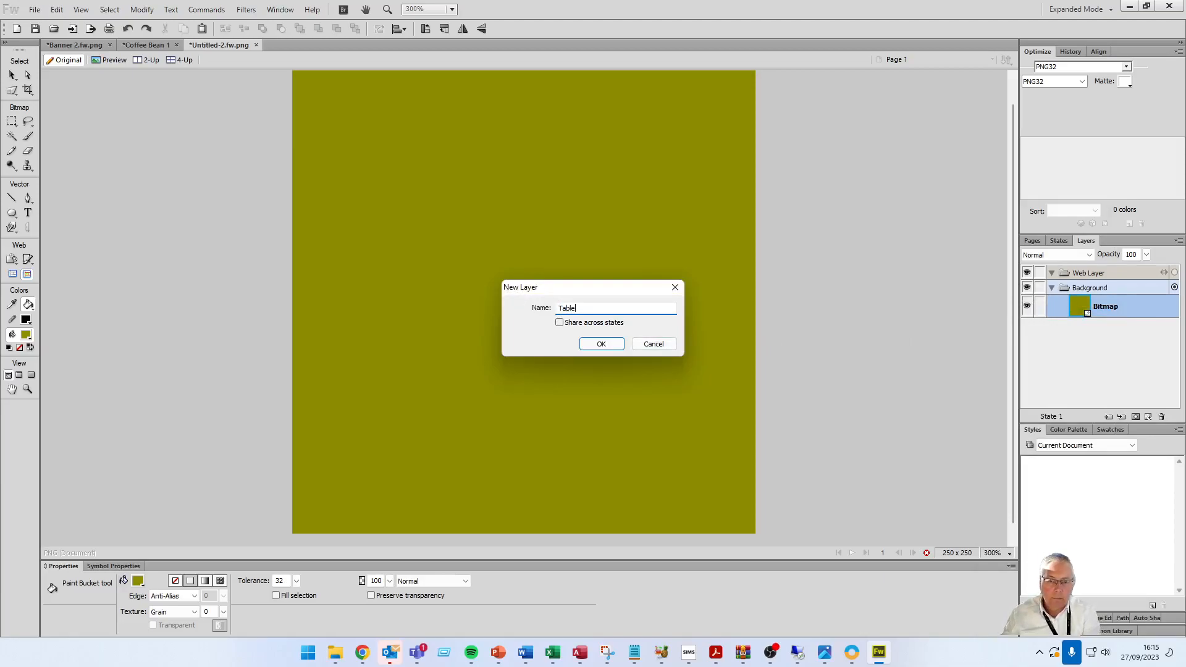
pyautogui.press('Return')
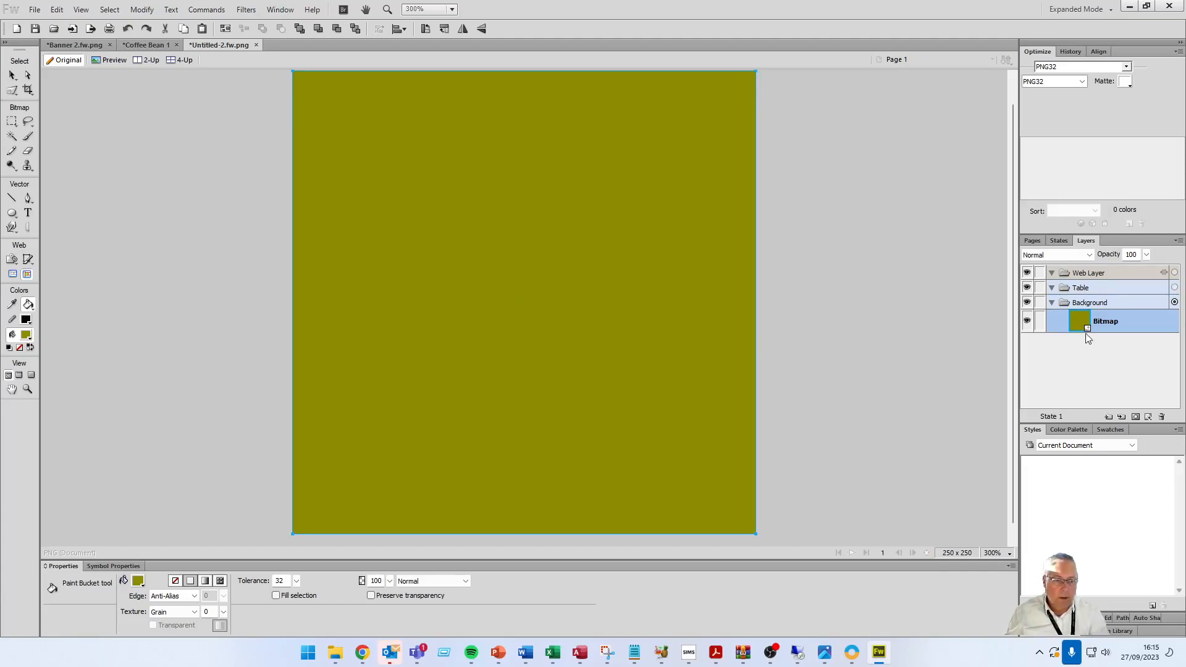
pyautogui.click(1082, 288)
pyautogui.click(1085, 302)
pyautogui.click(1081, 295)
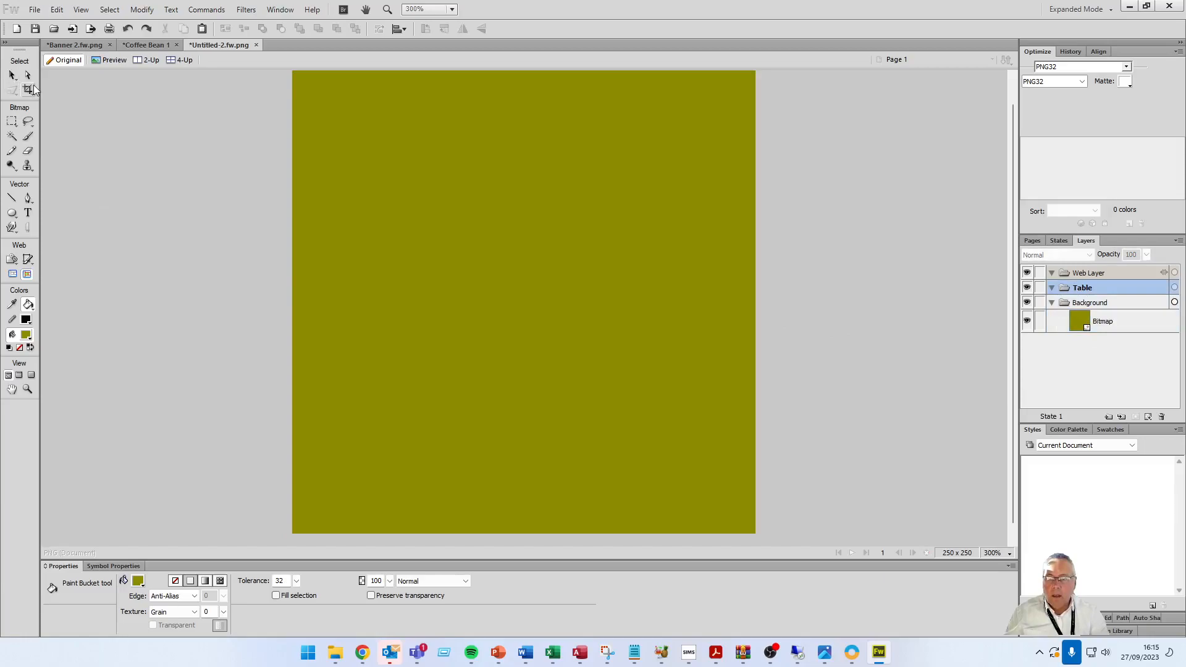
# Step: Try moving the olive background bitmap across the canvas with the Pointer tool, undoing each move
pyautogui.click(12, 74)
pyautogui.moveTo(326, 191); pyautogui.dragTo(361, 199)
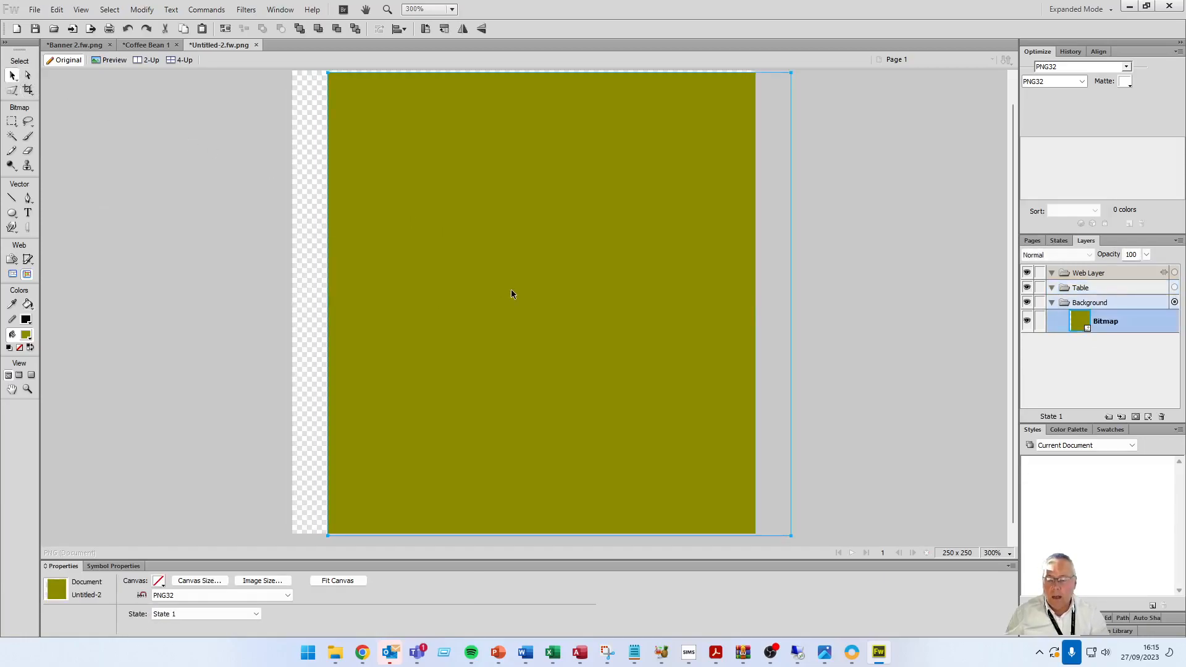
pyautogui.hotkey('ctrl', 'z')
pyautogui.moveTo(535, 264); pyautogui.dragTo(630, 270)
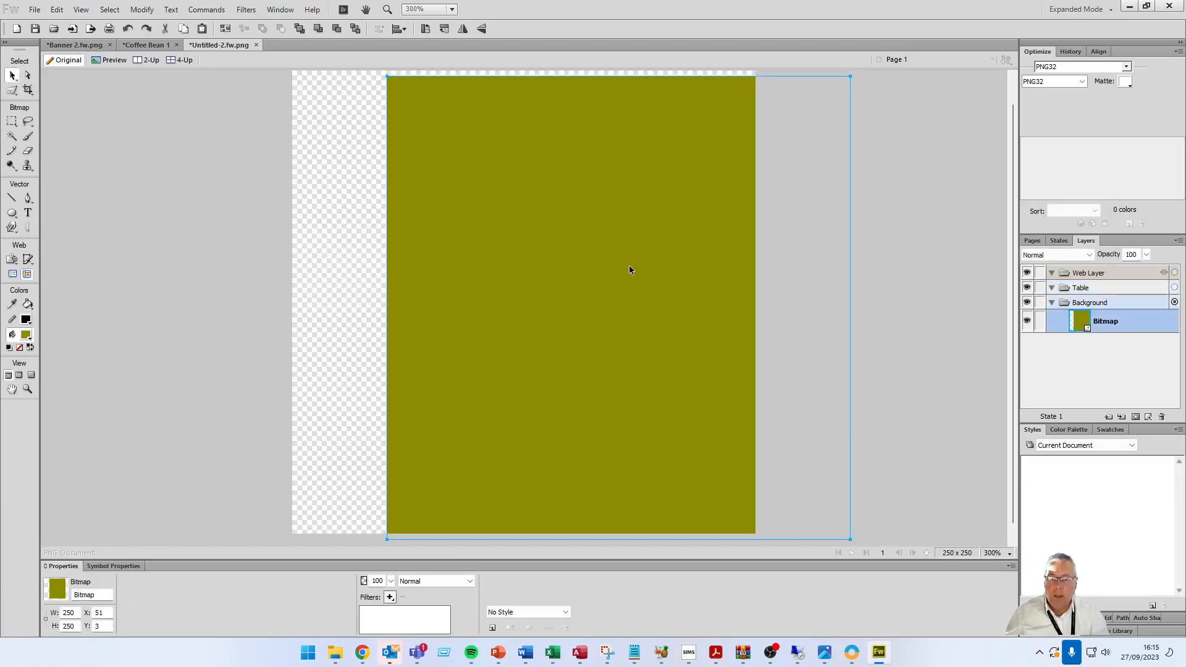
pyautogui.hotkey('ctrl', 'z')
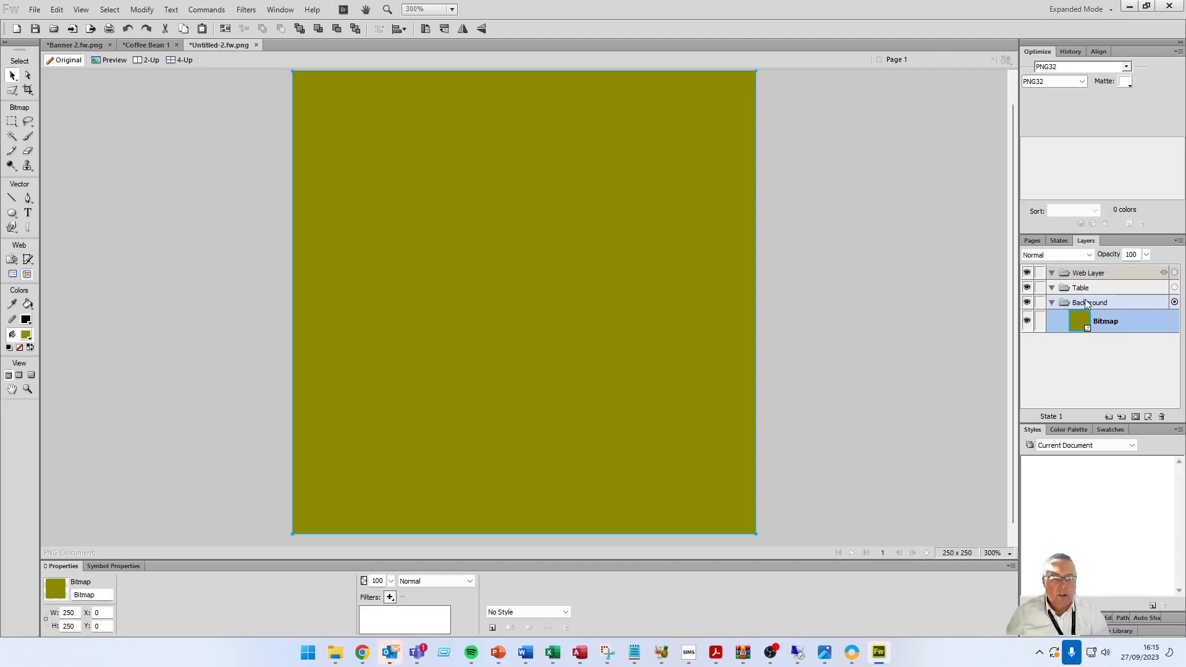
# Step: Hide and show the Background layer, and lock it against accidental movement
pyautogui.click(1027, 304)
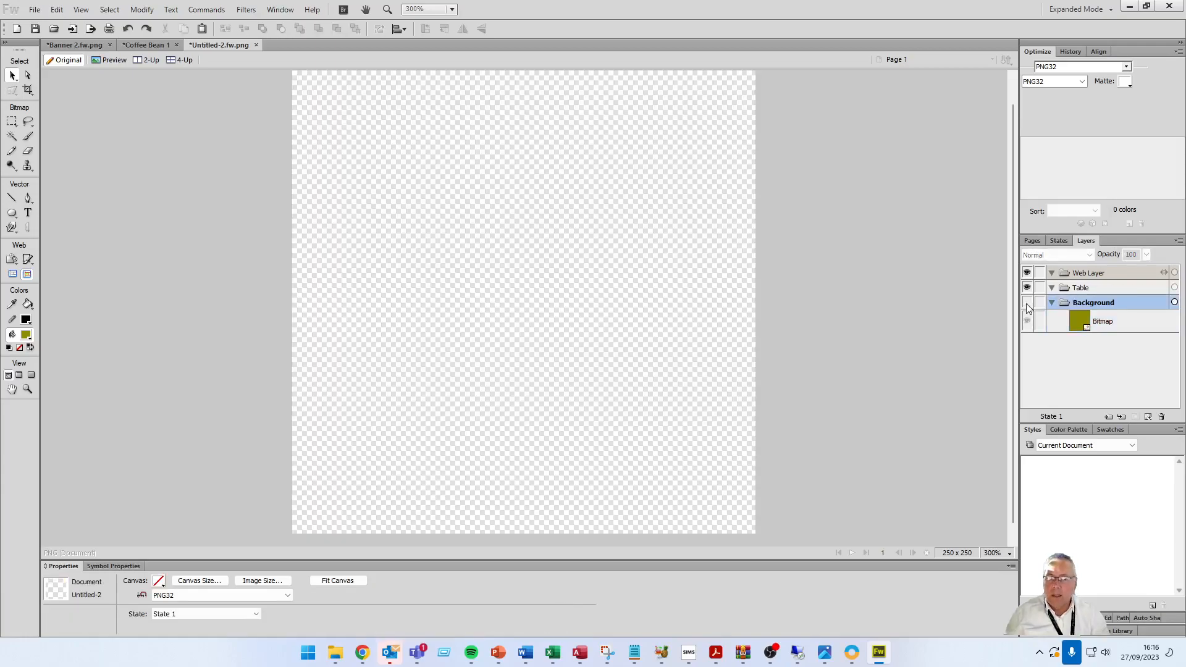
pyautogui.click(1028, 303)
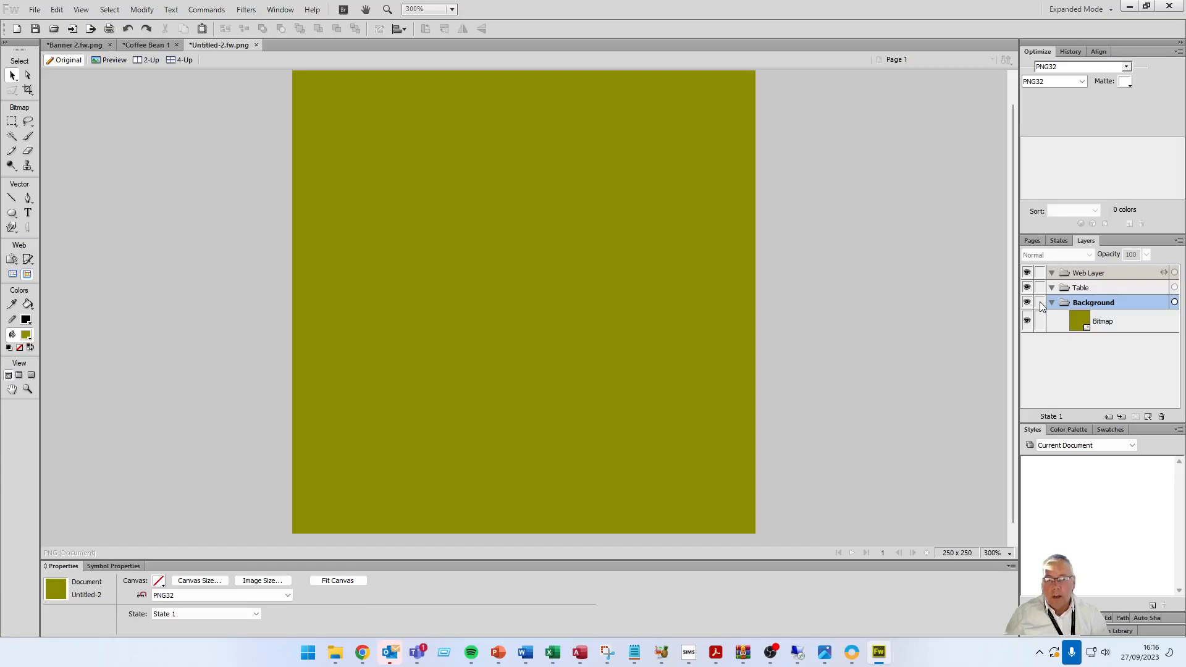
pyautogui.click(1040, 303)
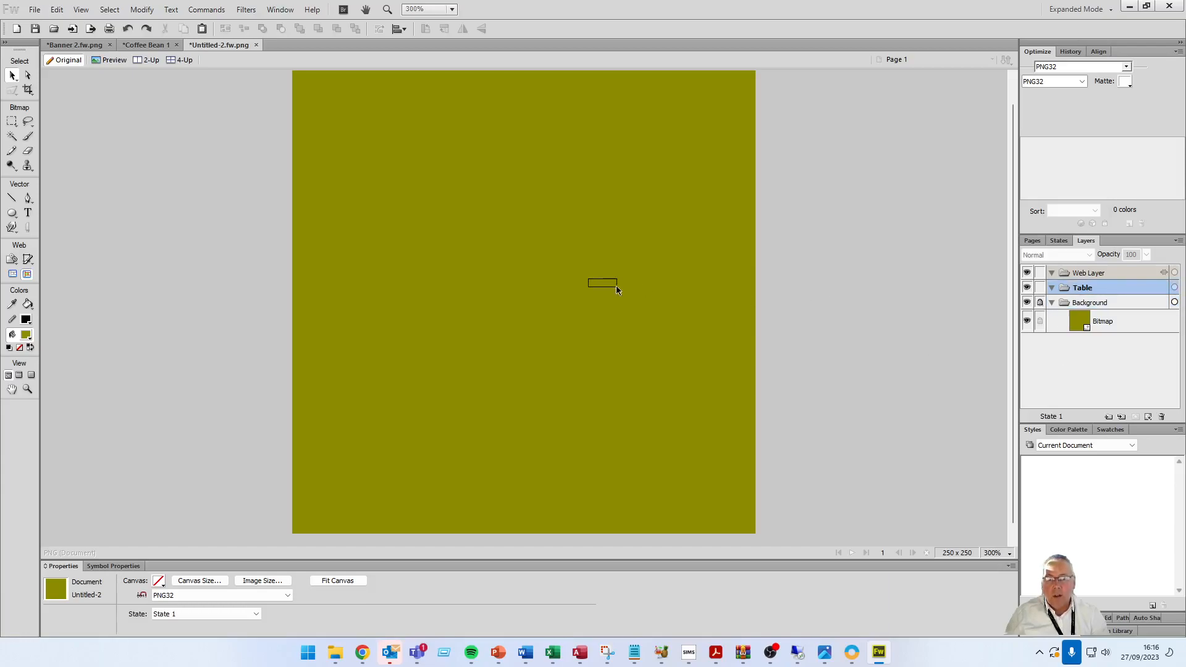
pyautogui.moveTo(535, 230); pyautogui.dragTo(464, 274)
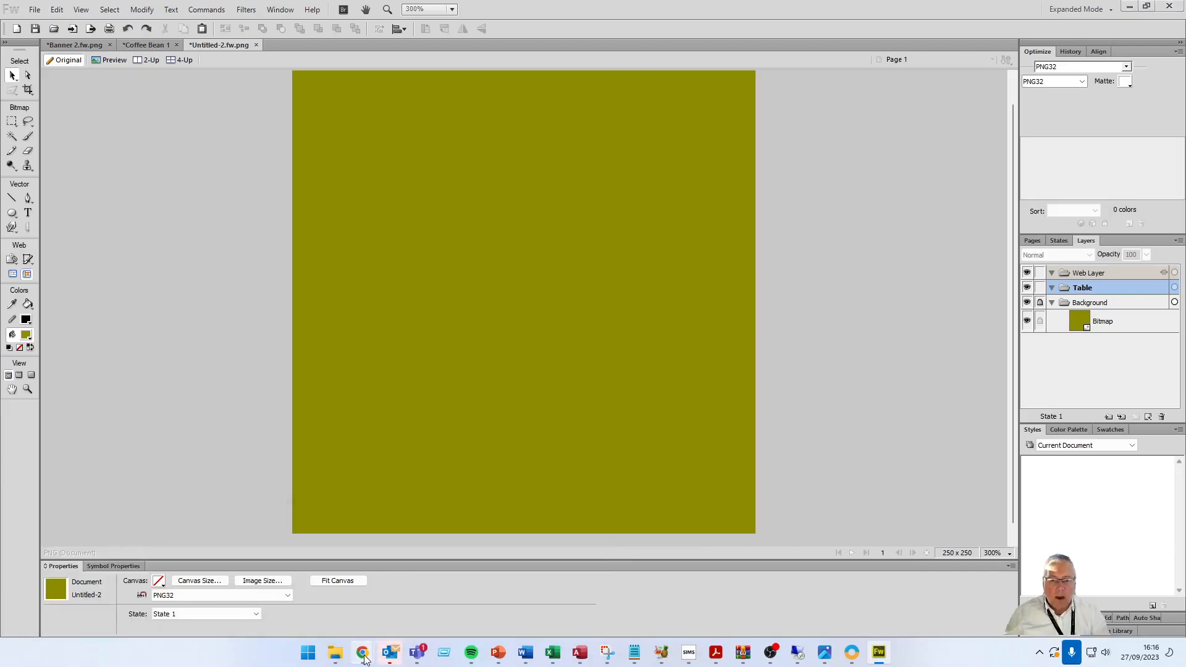
# Step: Switch to the Chrome window with the table top image results and copy the round ash table top picture
pyautogui.moveTo(365, 658)
pyautogui.click(124, 565)
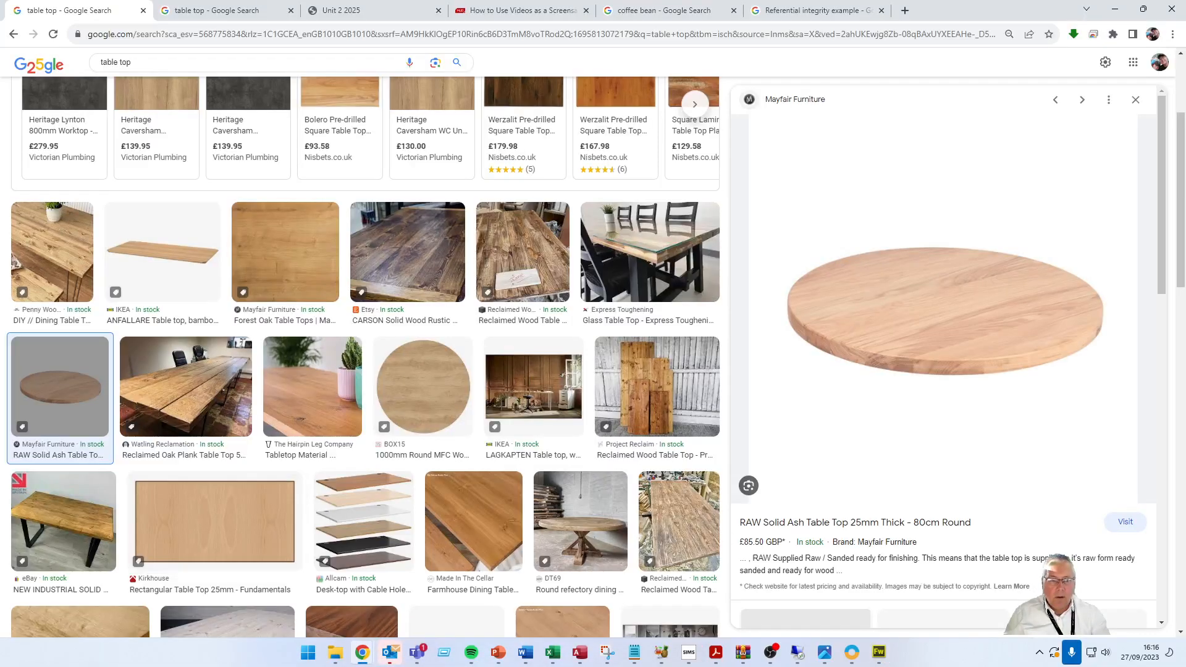
pyautogui.rightClick(893, 324)
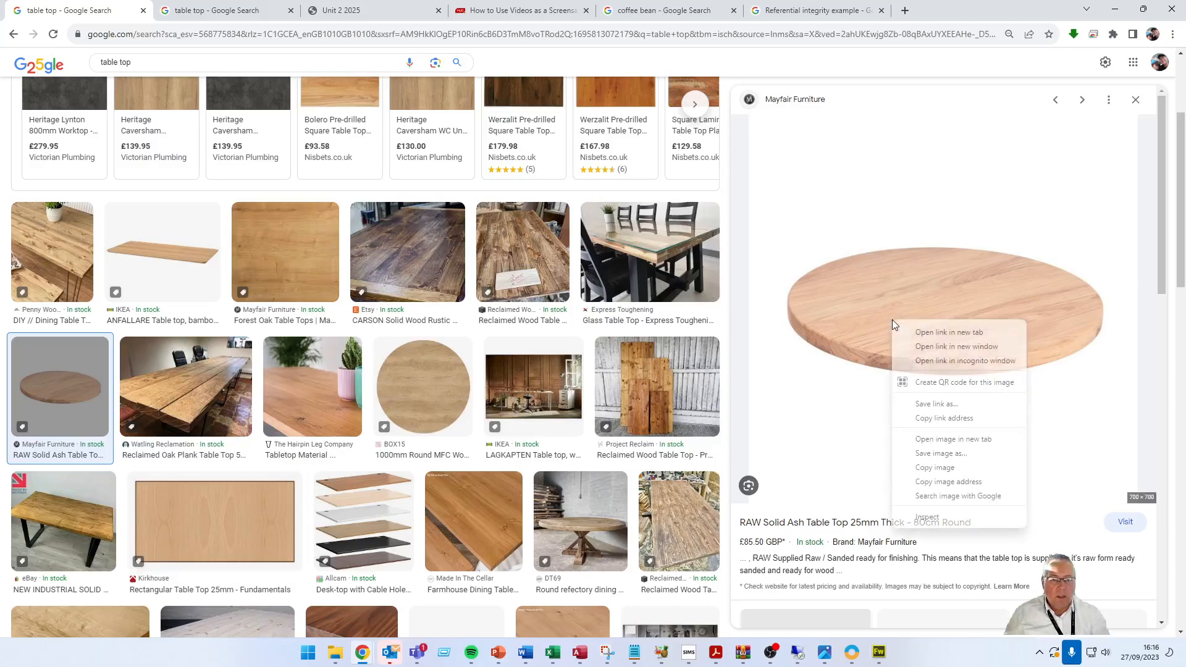
pyautogui.click(944, 473)
# Step: Return to Fireworks and paste the copied table top image into the Table layer without resampling
pyautogui.hotkey('alt', 'Tab')
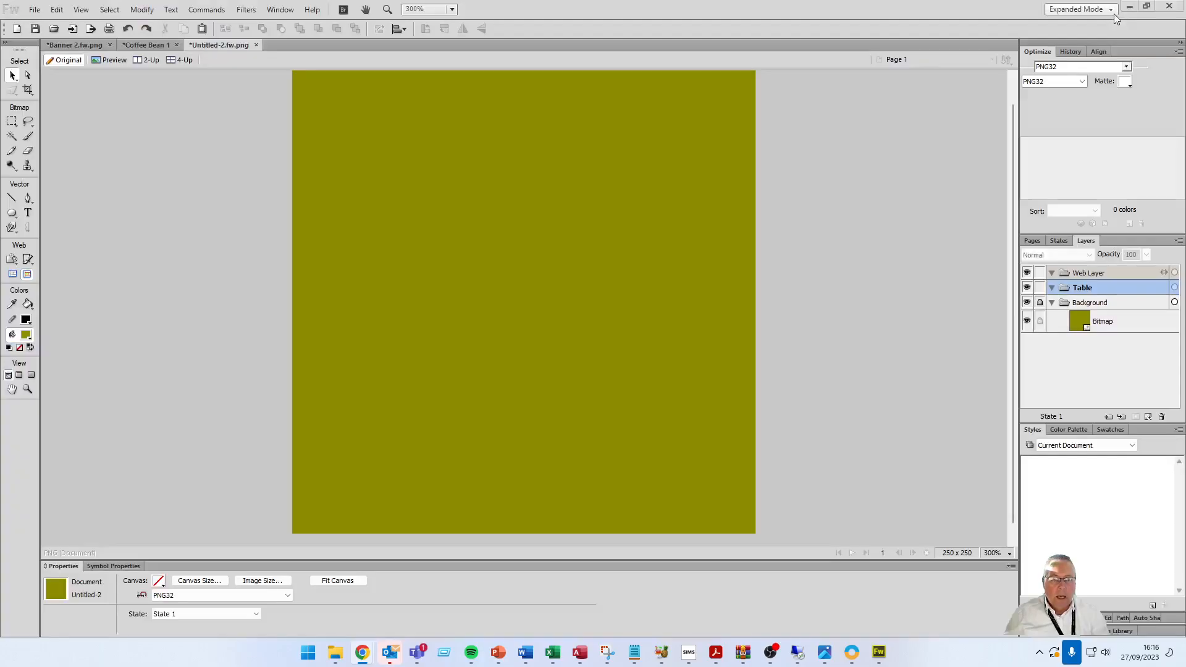
pyautogui.rightClick(514, 268)
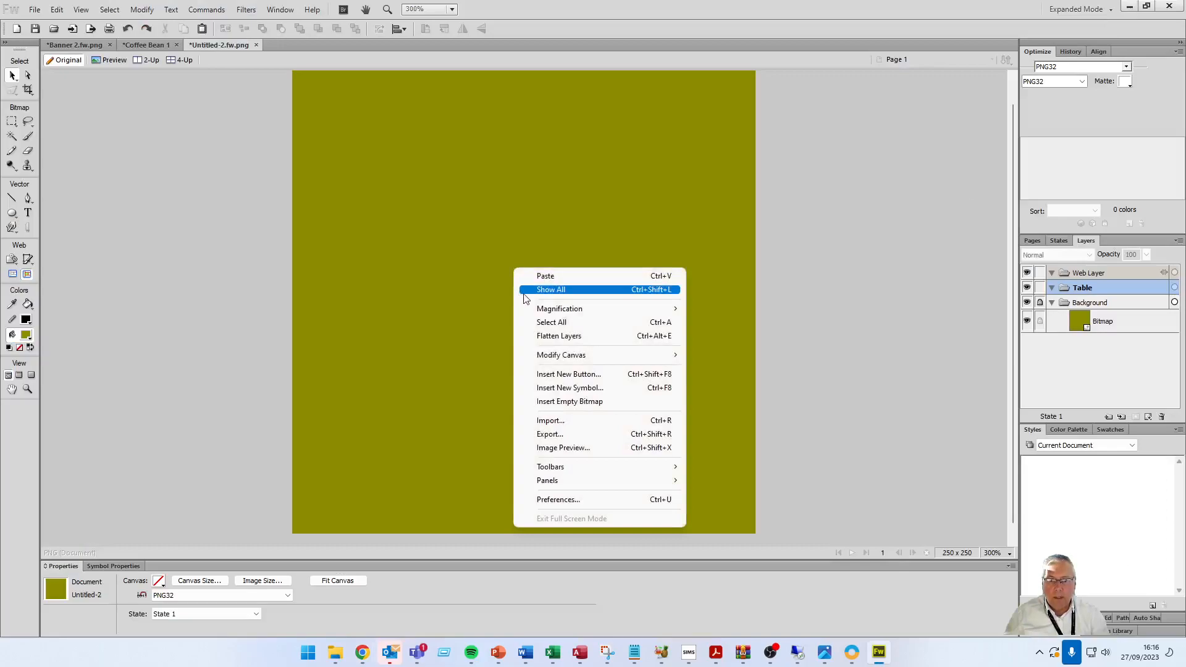
pyautogui.click(533, 273)
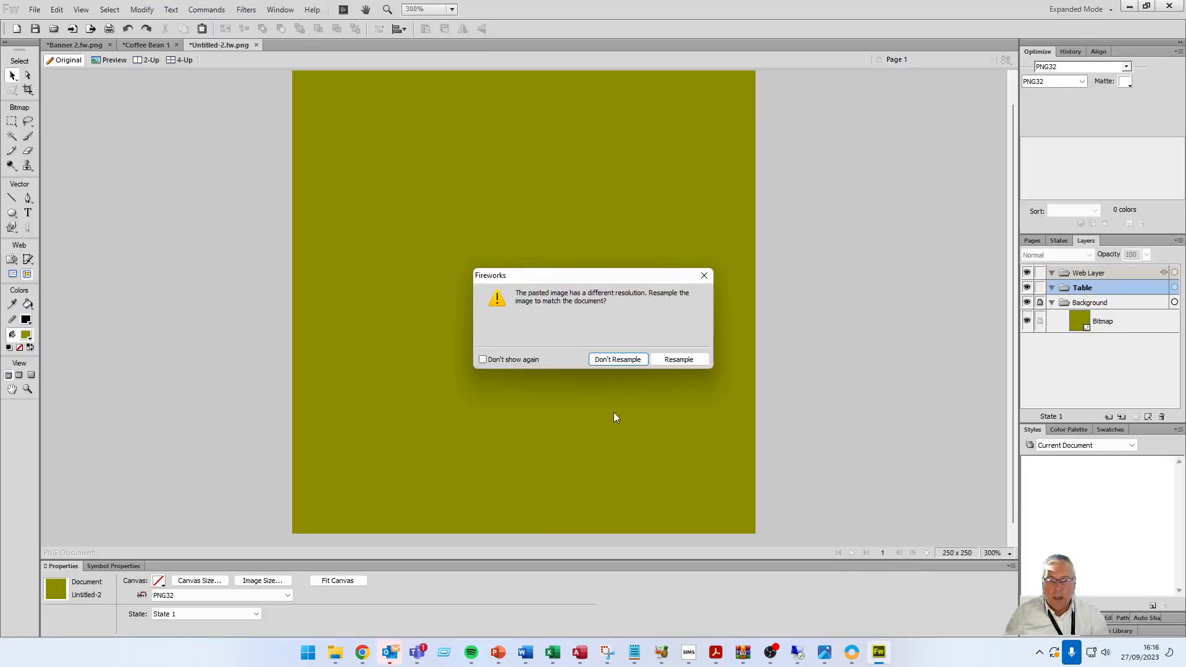
pyautogui.click(618, 360)
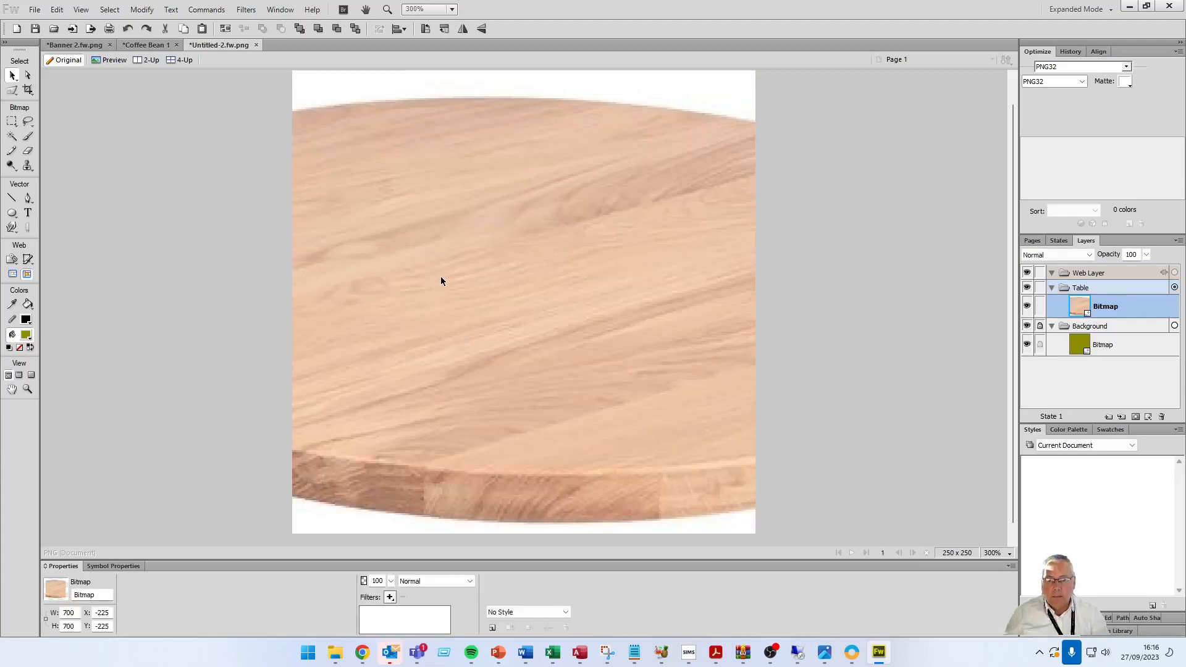
# Step: Scale the table top image down to about 237 x 207 pixels so it fits inside the canvas, and deselect it
pyautogui.hotkey('ctrl', '-')
pyautogui.hotkey('ctrl', '-')
pyautogui.hotkey('ctrl', '-')
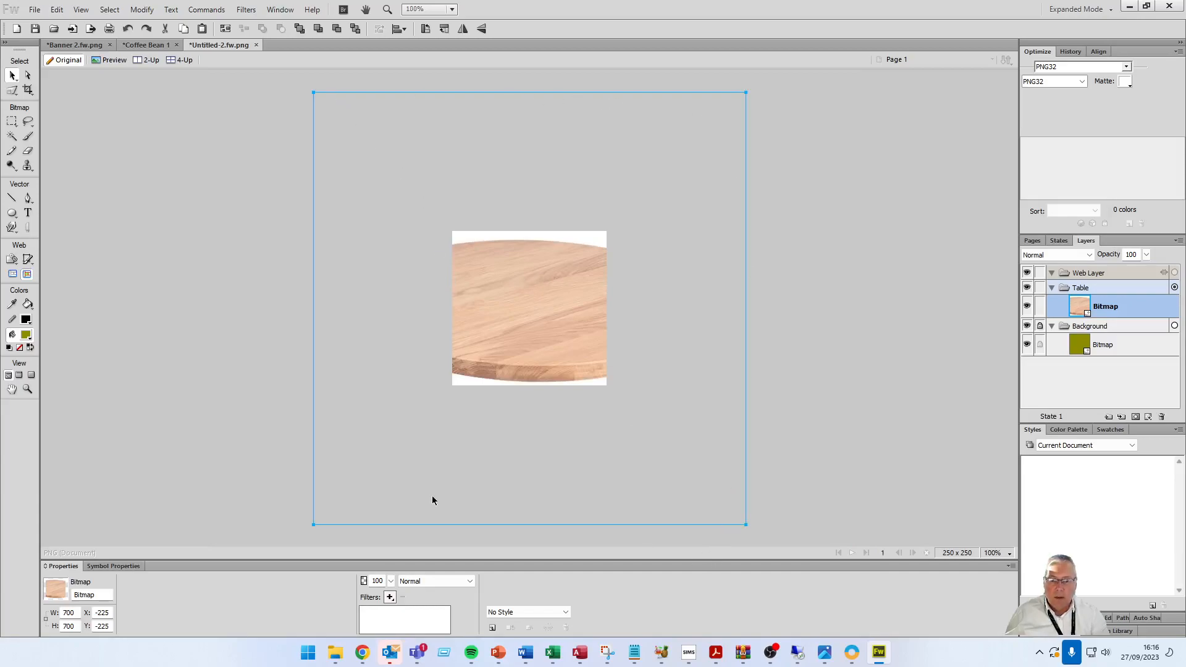
pyautogui.moveTo(314, 93); pyautogui.dragTo(483, 273)
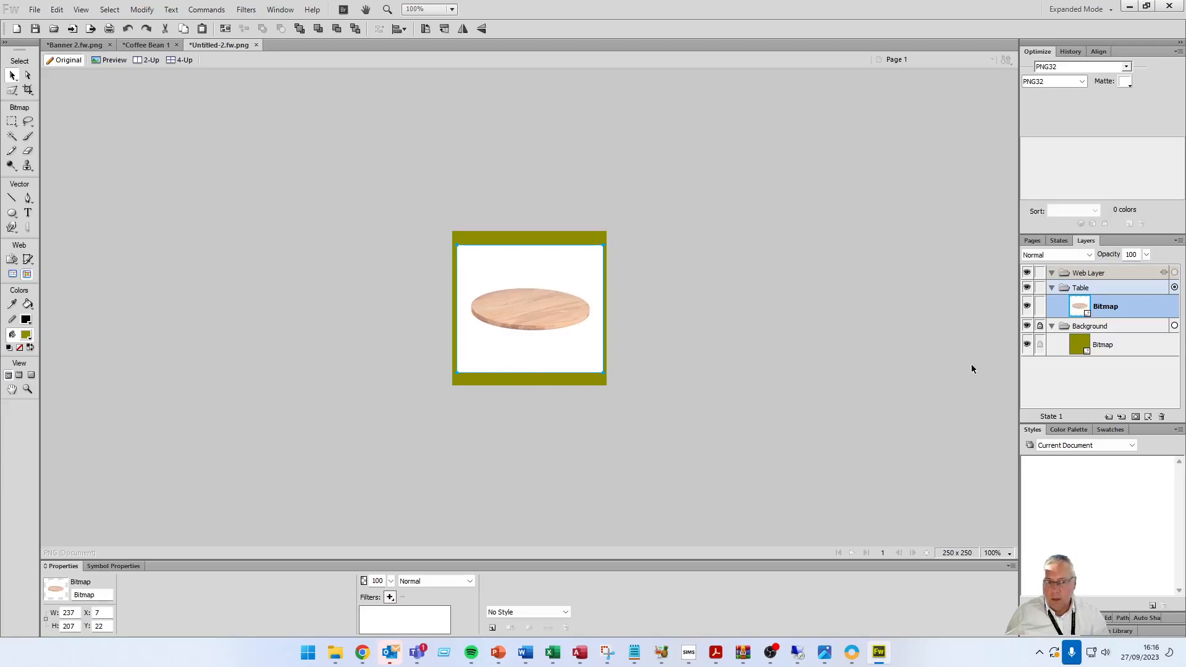
pyautogui.scroll(4, 832, 422)
pyautogui.scroll(-1, 832, 421)
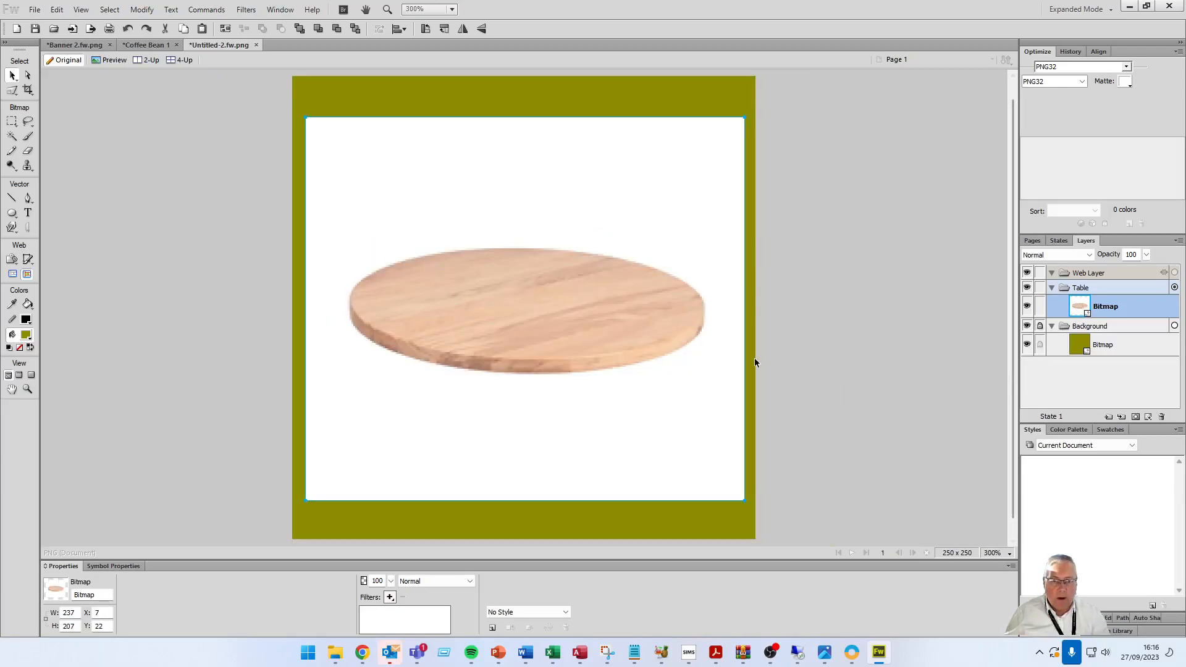
pyautogui.click(680, 83)
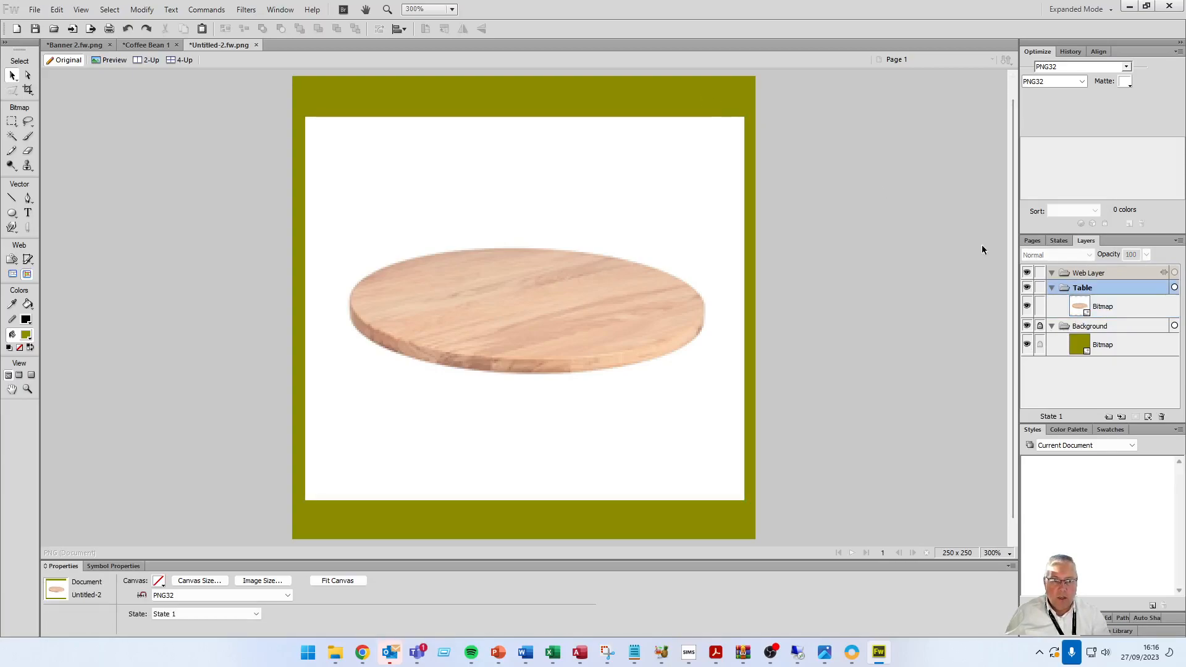
# Step: Move the Table layer beneath the Background layer, and bring the table picture back above the olive background
pyautogui.moveTo(1082, 302)
pyautogui.mouseDown()
pyautogui.moveTo(1087, 362)
pyautogui.moveTo(1084, 289)
pyautogui.mouseUp()
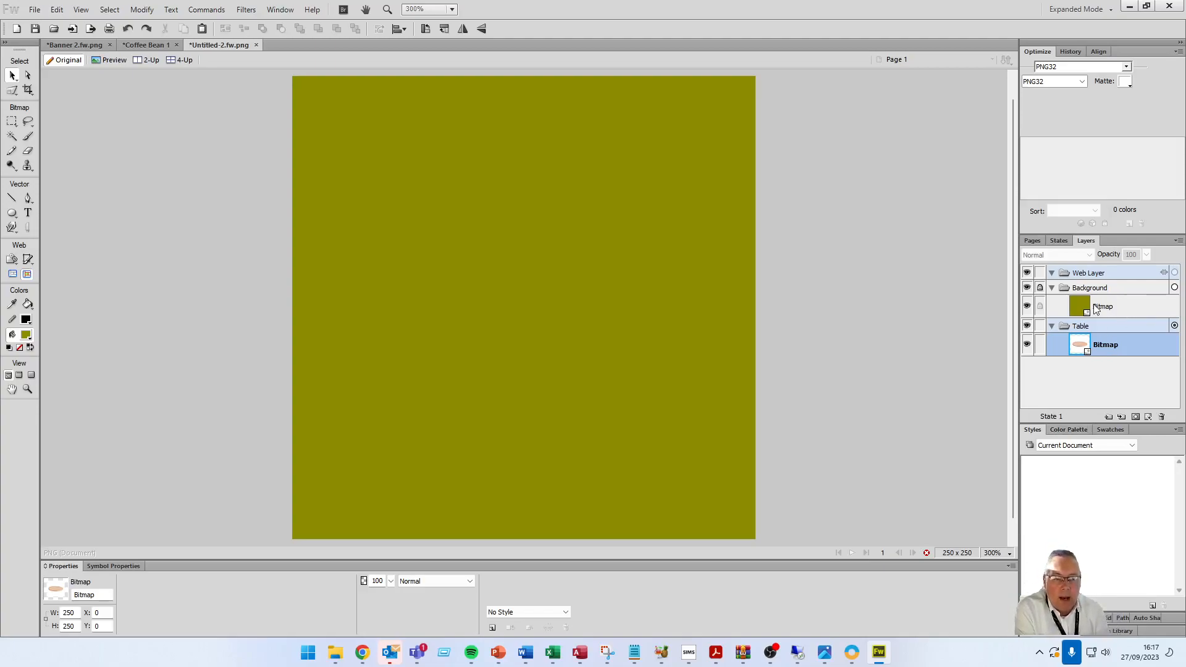
pyautogui.moveTo(1094, 324); pyautogui.dragTo(1090, 373)
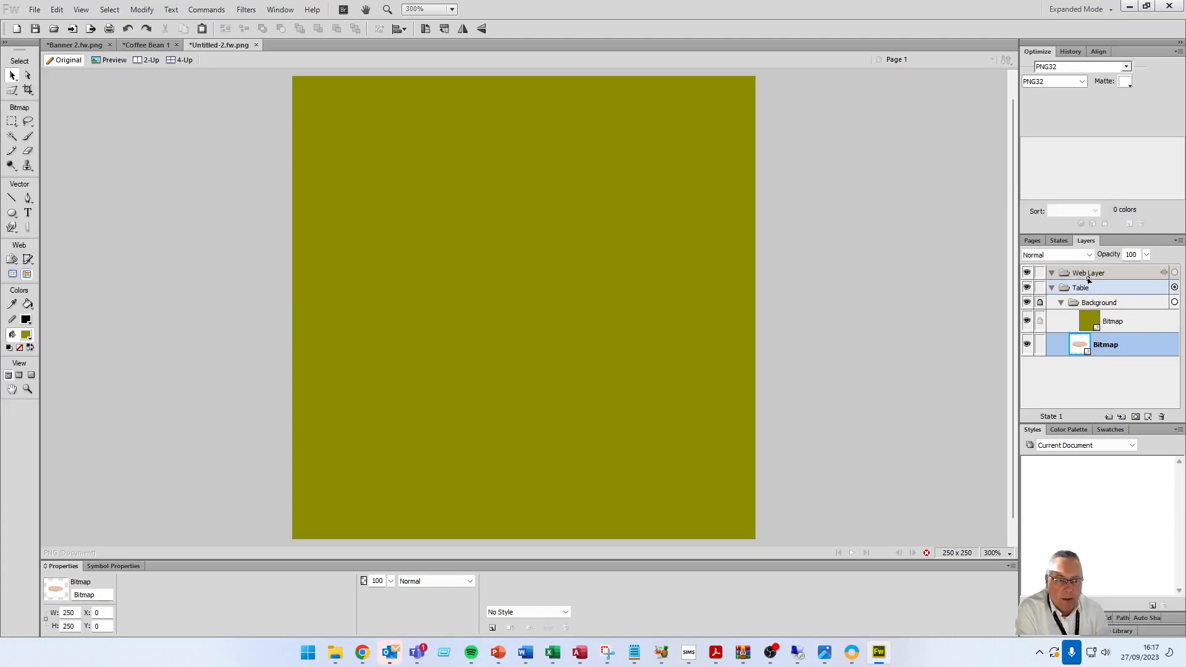
pyautogui.moveTo(1097, 308); pyautogui.dragTo(1095, 343)
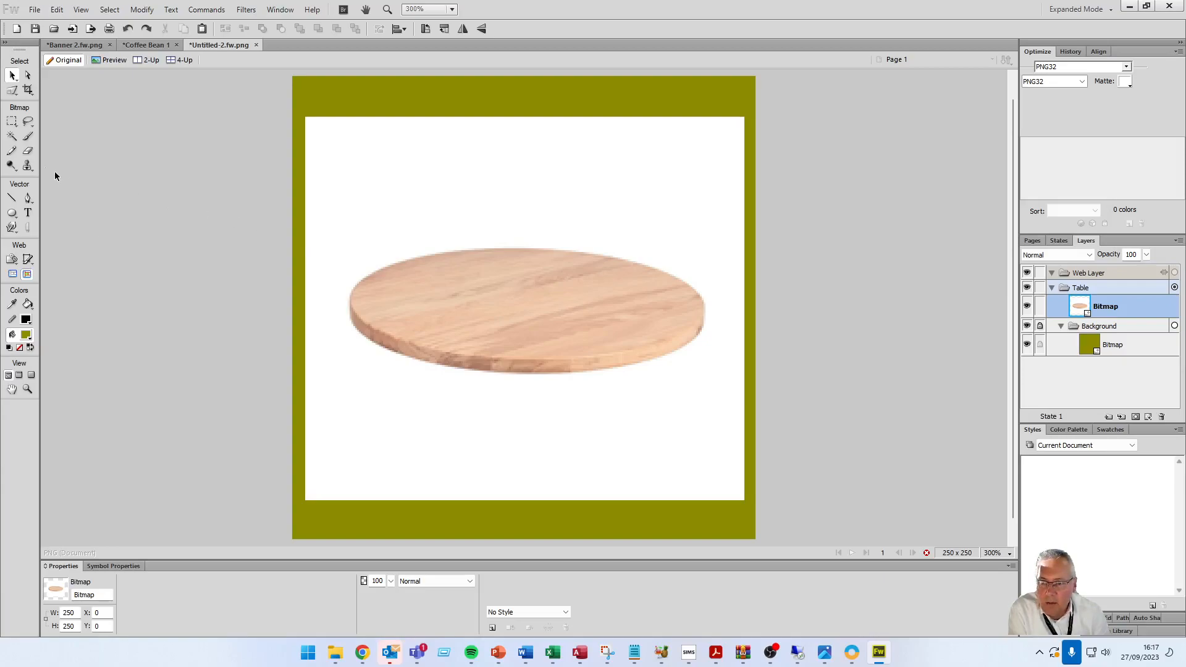
# Step: Erase a patch at the upper-left corner of the white surround, and delete the remaining white with a Magic Wand selection at tolerance 32
pyautogui.click(28, 151)
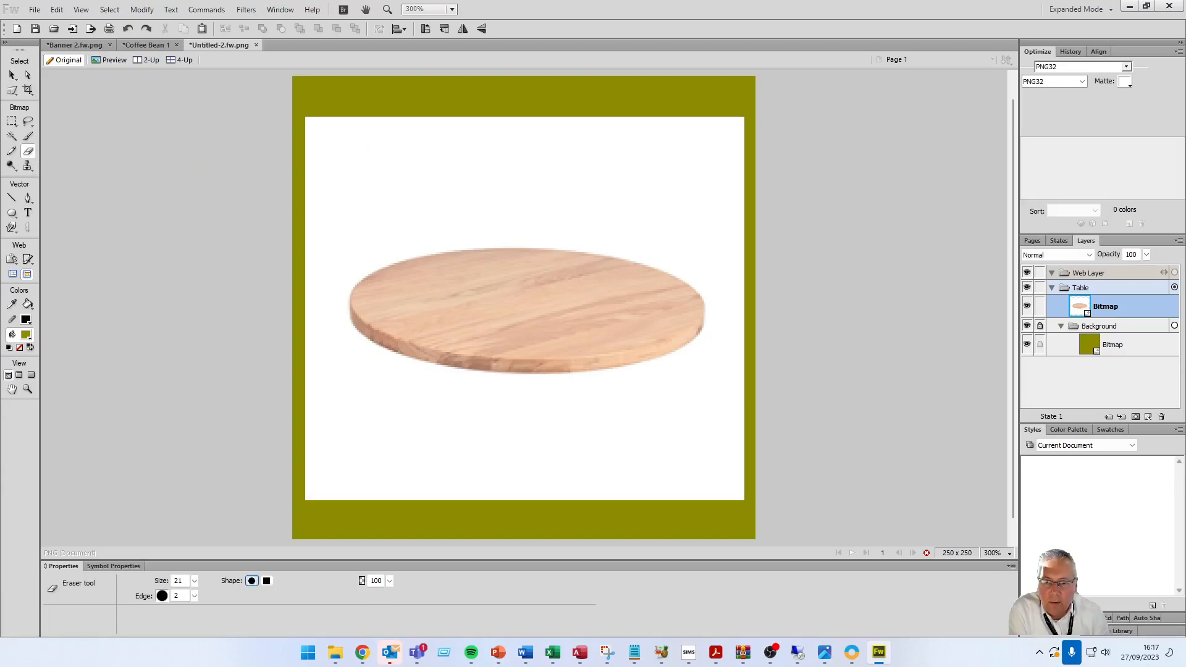
pyautogui.moveTo(337, 135)
pyautogui.mouseDown()
pyautogui.moveTo(319, 134)
pyautogui.moveTo(345, 124)
pyautogui.moveTo(321, 152)
pyautogui.moveTo(353, 134)
pyautogui.mouseUp()
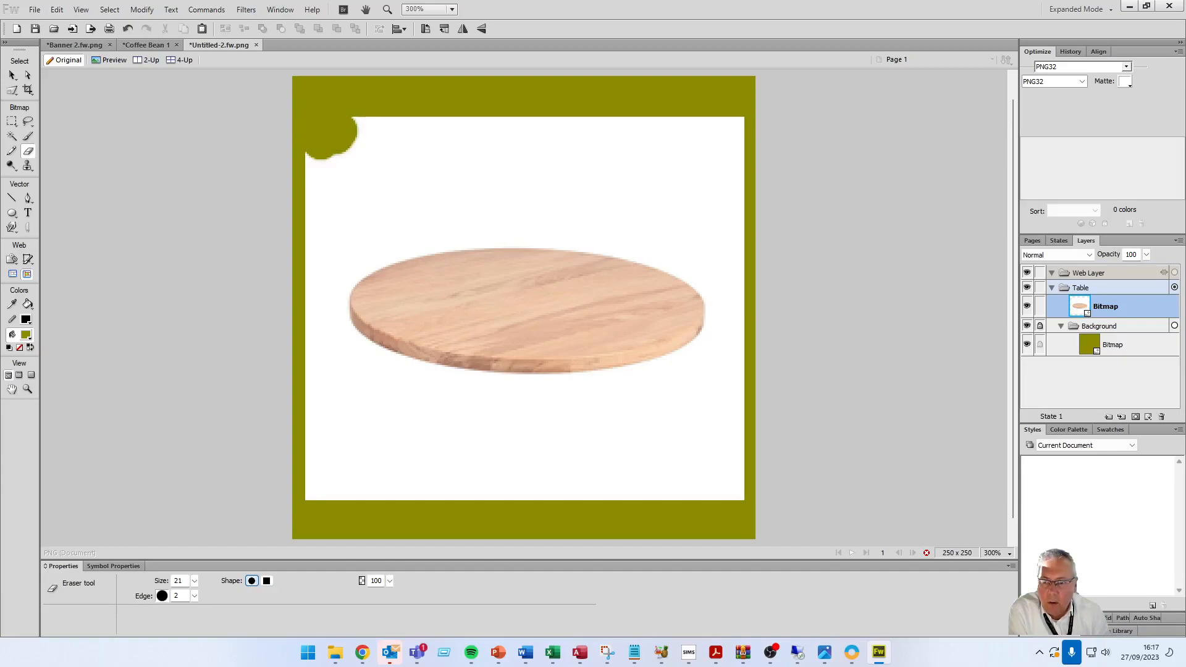
pyautogui.click(12, 136)
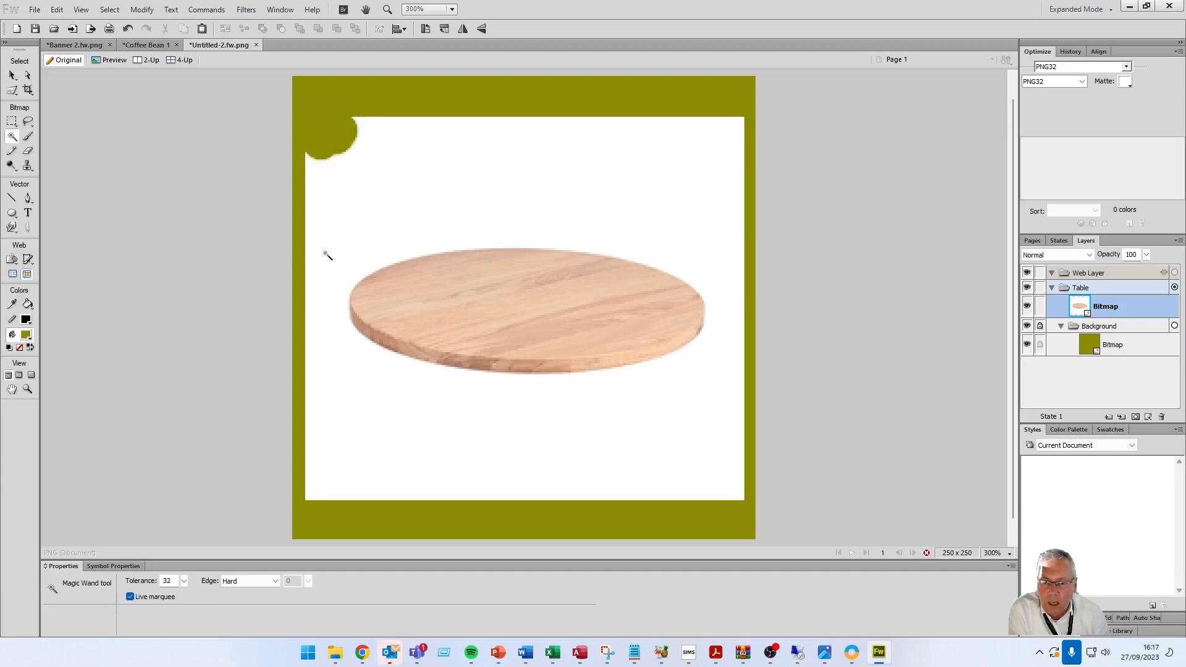
pyautogui.click(458, 217)
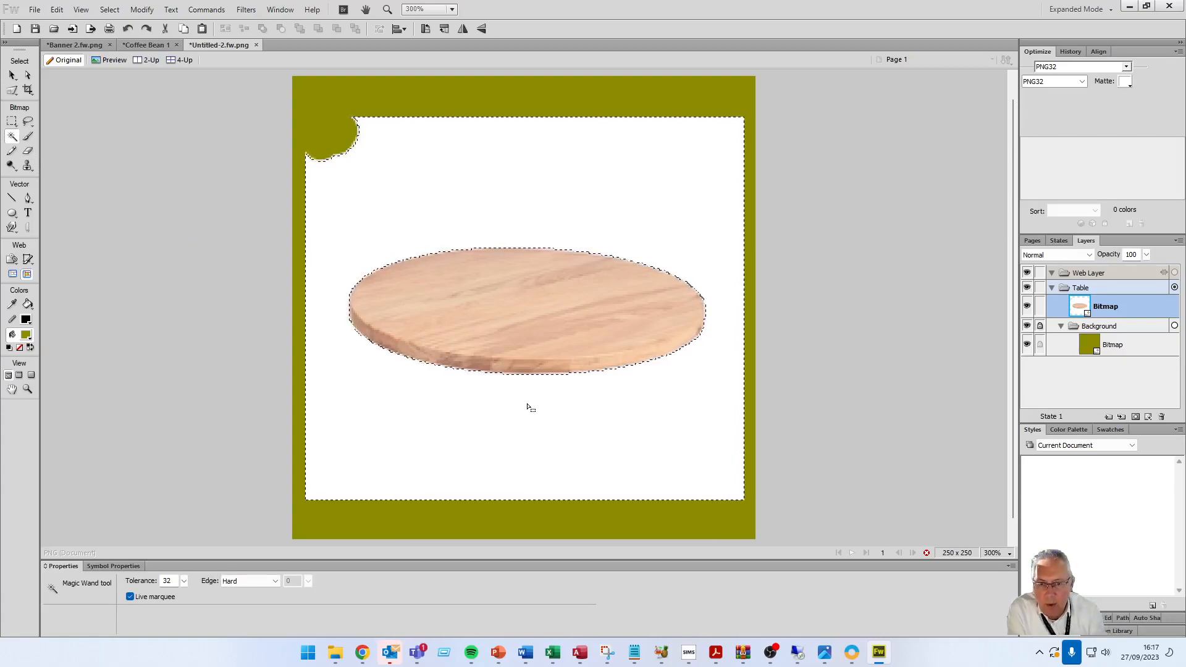
pyautogui.press('Delete')
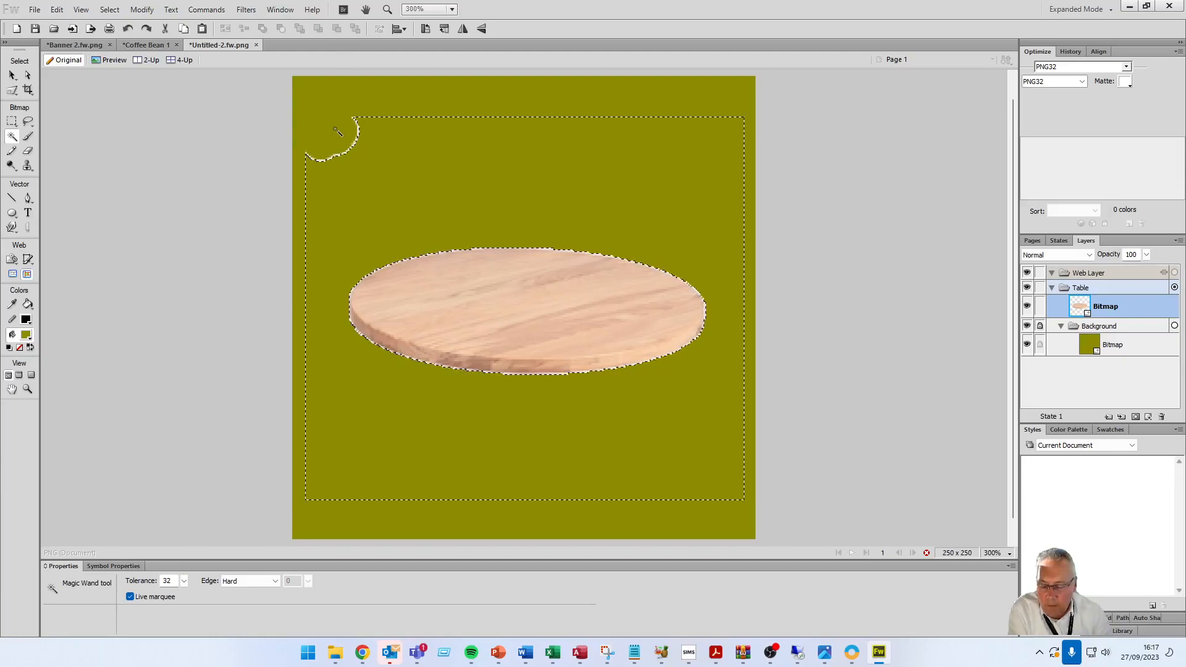
pyautogui.hotkey('ctrl', 'd')
pyautogui.press('v')
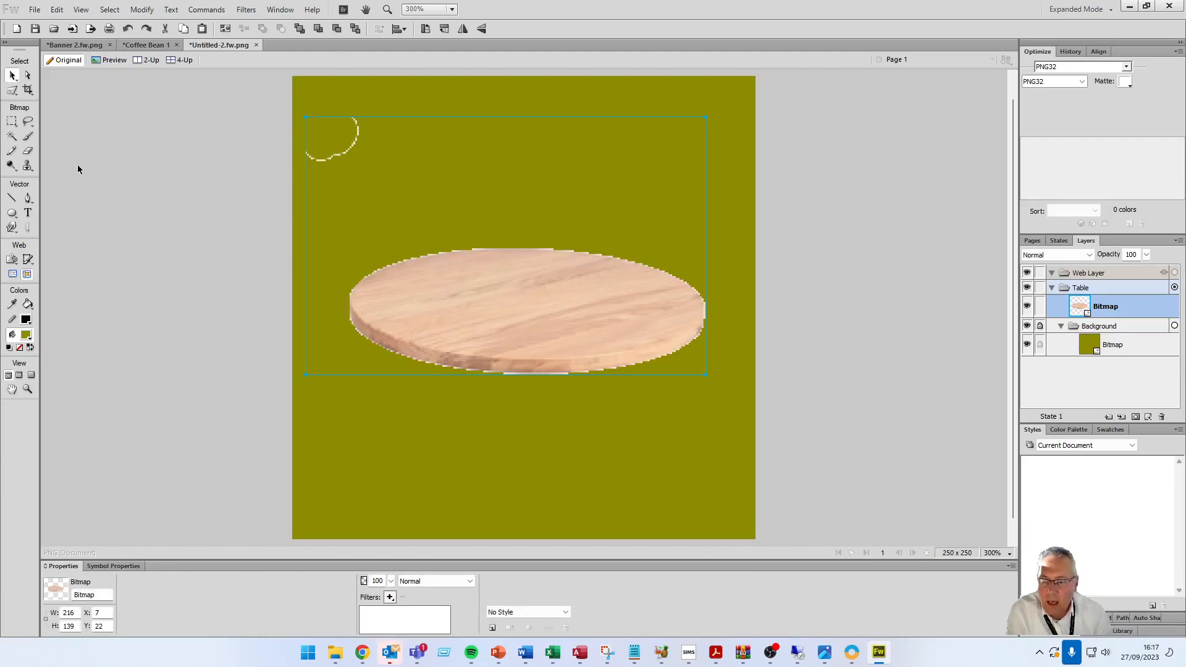
# Step: Erase the leftover outline near the canvas's upper-left corner, and move the table top down to about X 29, Y 132
pyautogui.click(31, 149)
pyautogui.moveTo(306, 156)
pyautogui.mouseDown()
pyautogui.moveTo(354, 146)
pyautogui.moveTo(355, 118)
pyautogui.mouseUp()
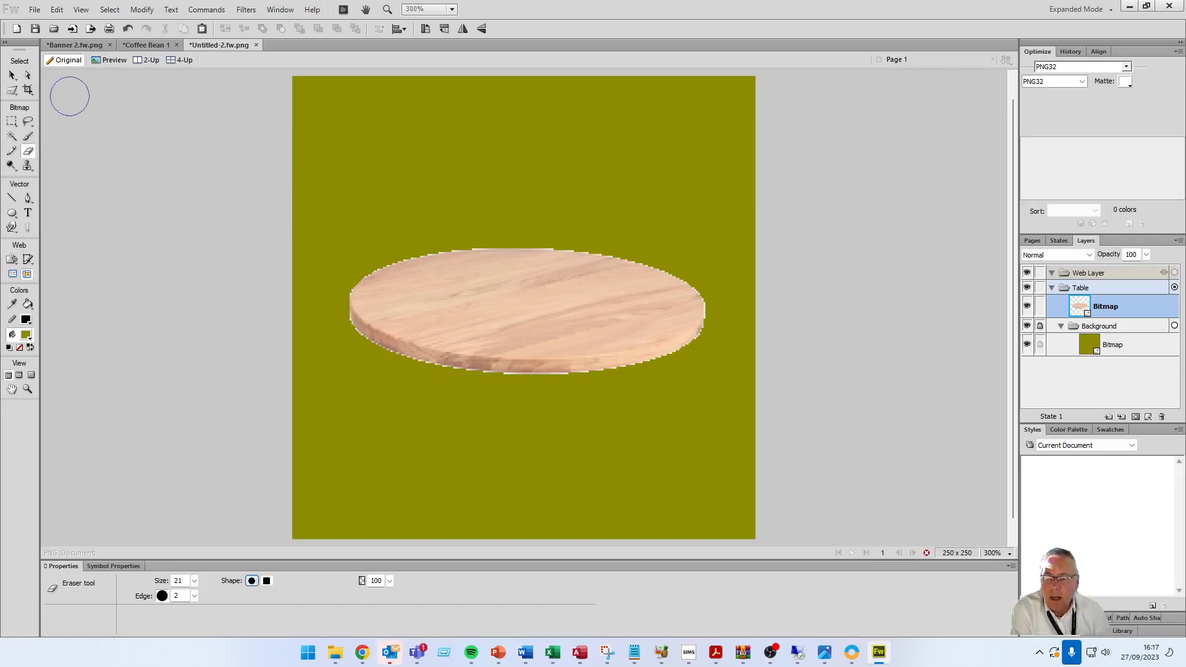
pyautogui.click(13, 76)
pyautogui.moveTo(463, 313); pyautogui.dragTo(464, 388)
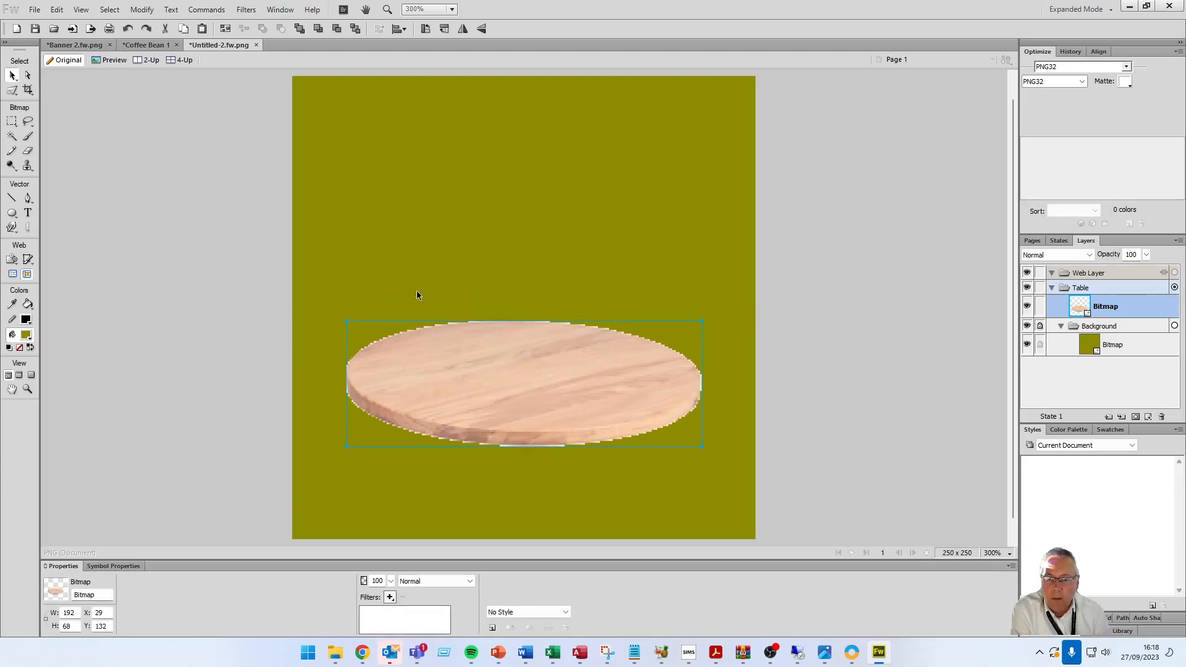
# Step: Try rotating the table top slightly clockwise, and cancel the transform
pyautogui.moveTo(12, 91); pyautogui.dragTo(51, 105)
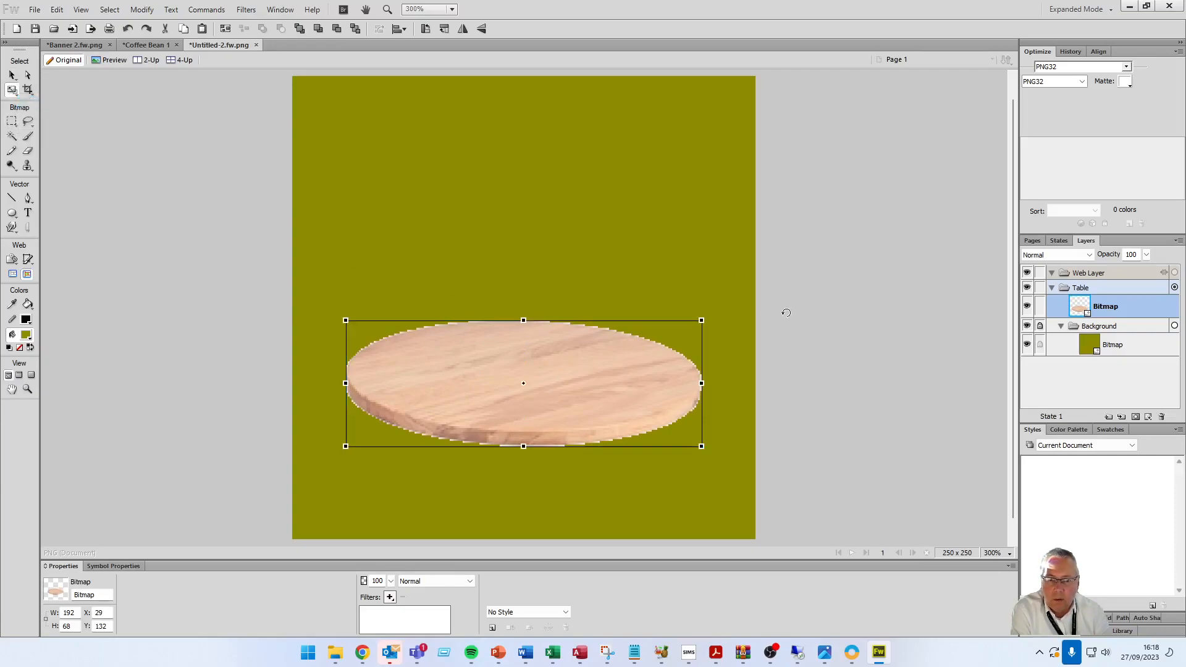
pyautogui.moveTo(724, 306); pyautogui.dragTo(728, 321)
pyautogui.moveTo(606, 365); pyautogui.dragTo(598, 367)
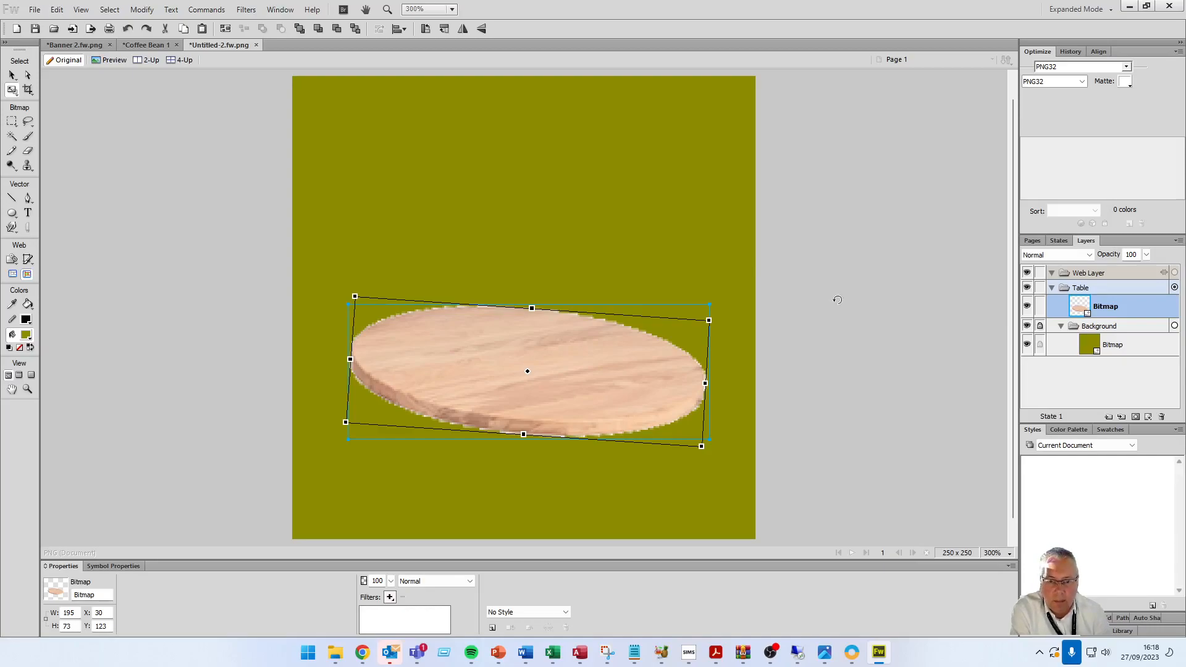
pyautogui.press('Escape')
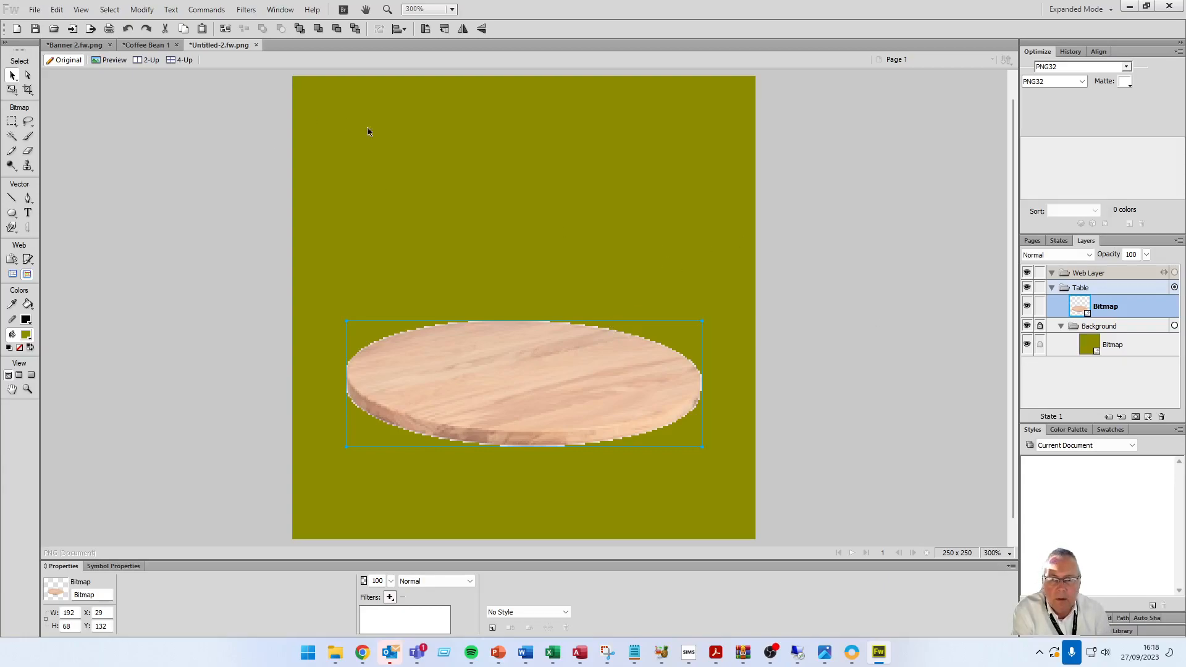
# Step: Add a new layer named Mug above the Table layer
pyautogui.rightClick(1082, 289)
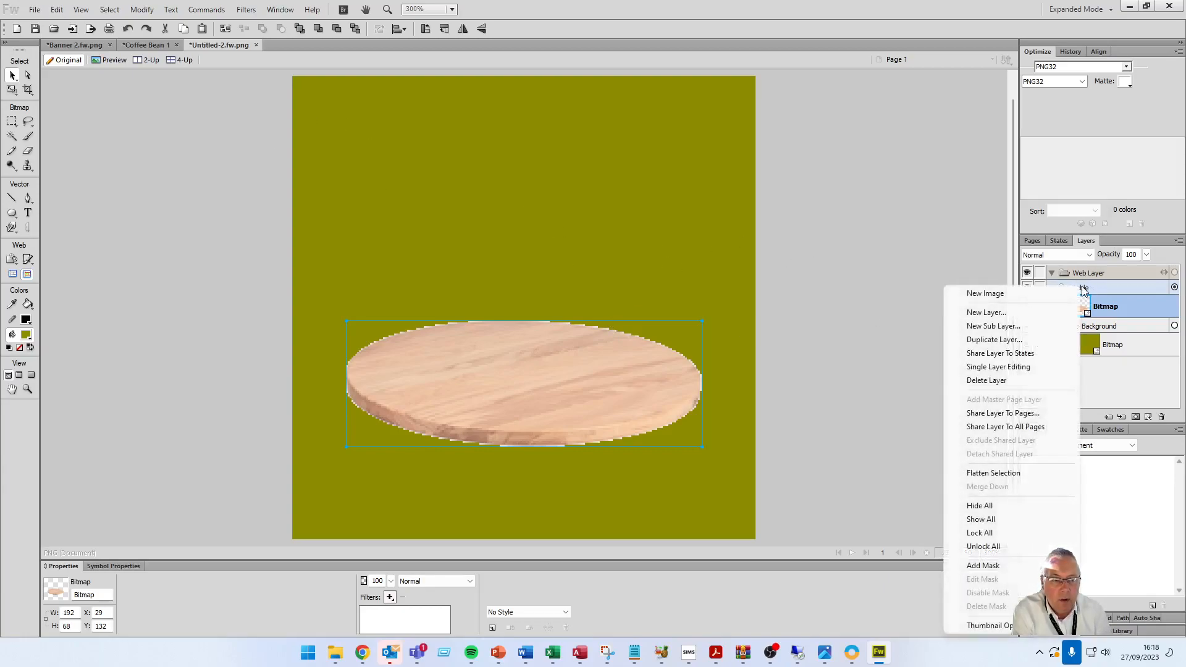
pyautogui.click(1015, 315)
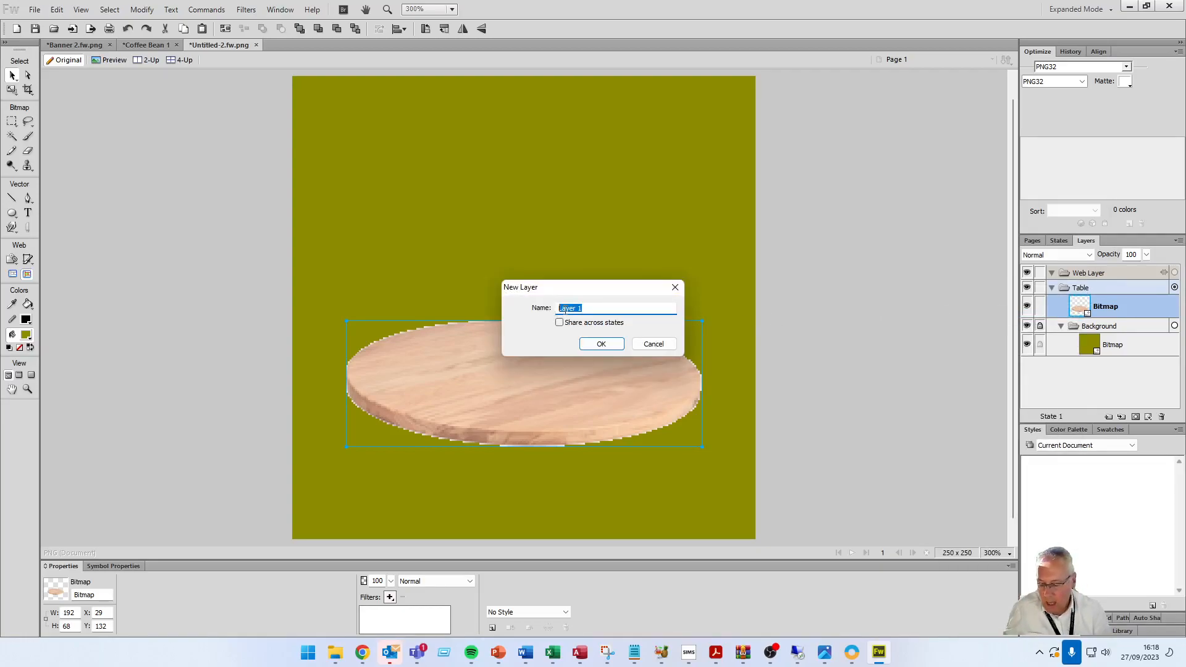
pyautogui.write('Mug')
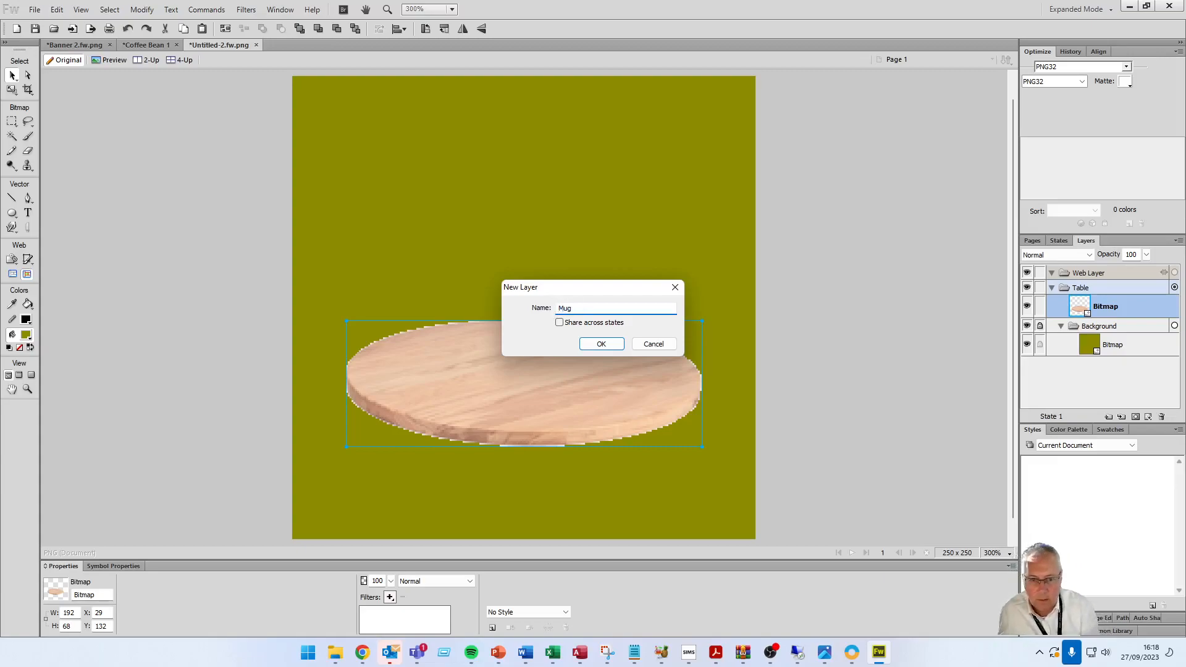
pyautogui.press('Return')
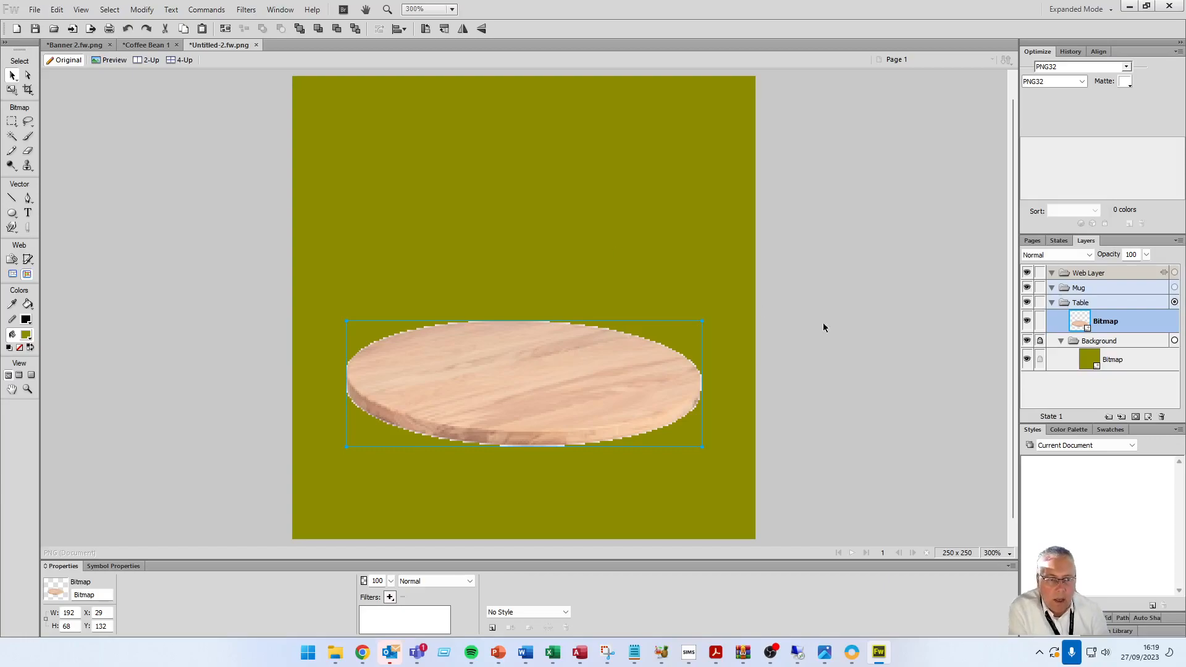
# Step: Paste the copied mug picture into the Mug layer without resampling it
pyautogui.click(1063, 289)
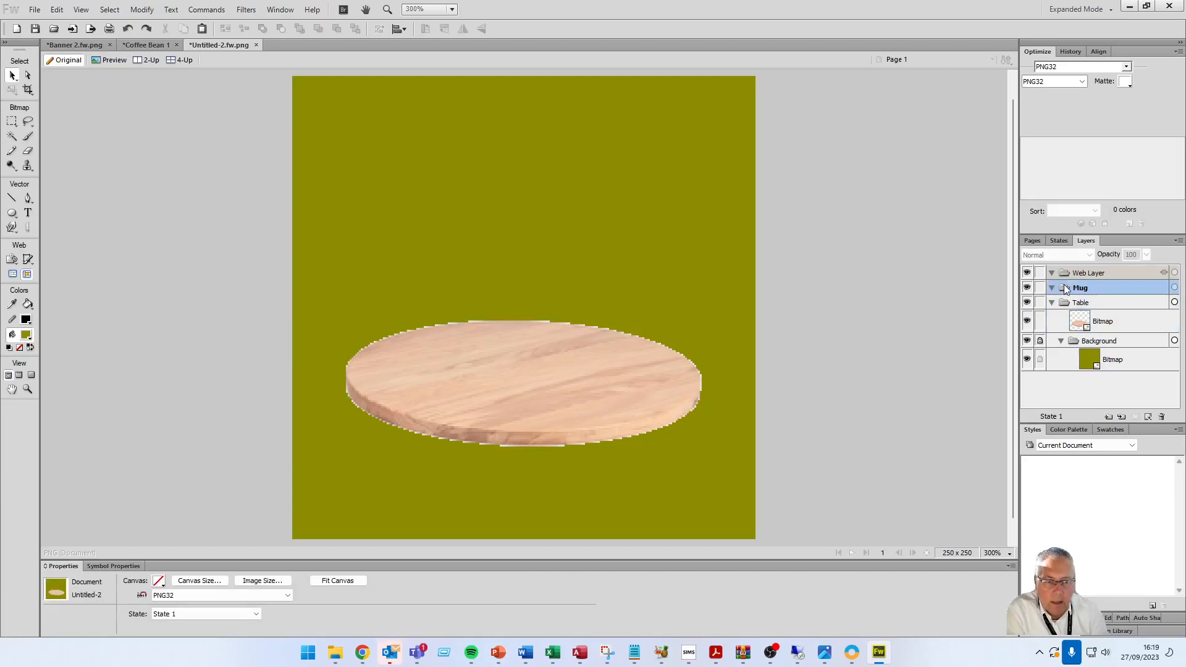
pyautogui.rightClick(413, 261)
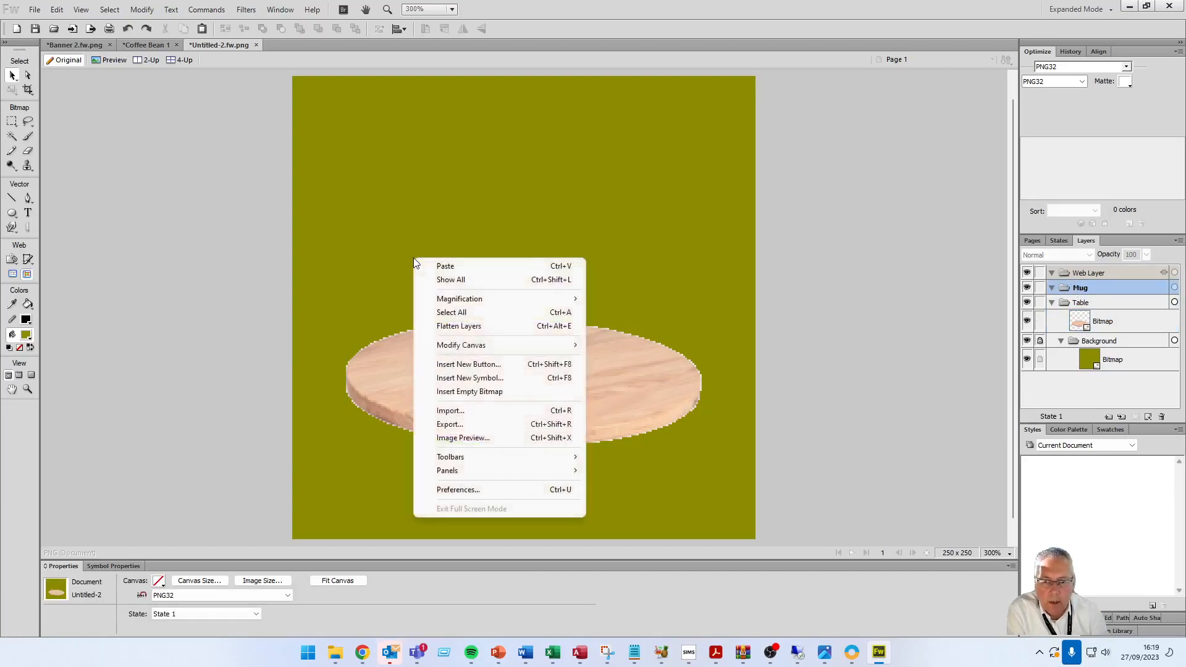
pyautogui.click(448, 266)
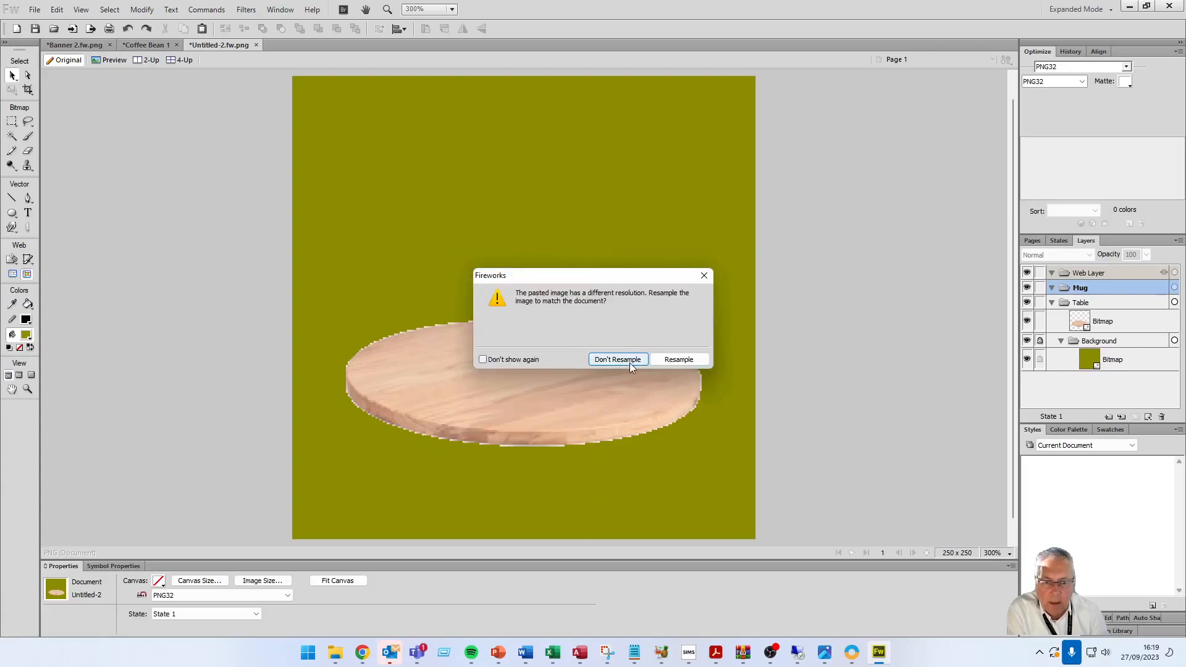
pyautogui.click(629, 362)
pyautogui.click(443, 292)
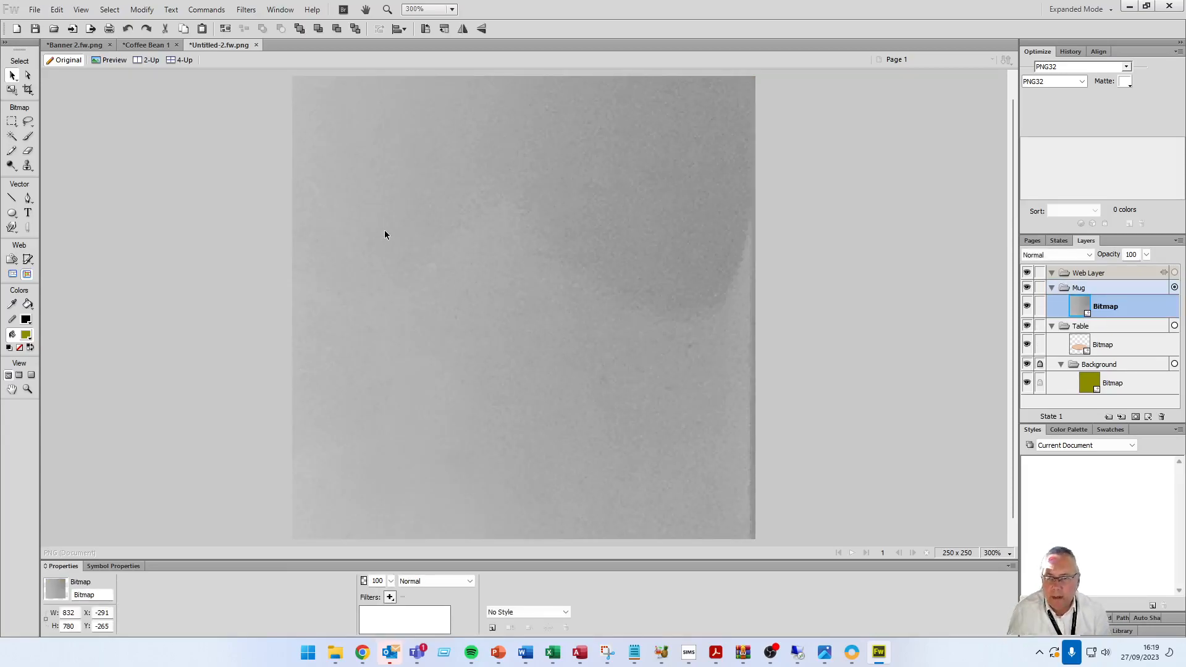
# Step: Scale the oversized mug picture down to about 57 x 69 pixels and place it on the table top
pyautogui.hotkey('ctrl', '-')
pyautogui.hotkey('ctrl', '-')
pyautogui.hotkey('ctrl', '-')
pyautogui.hotkey('ctrl', '-')
pyautogui.hotkey('ctrl', '-')
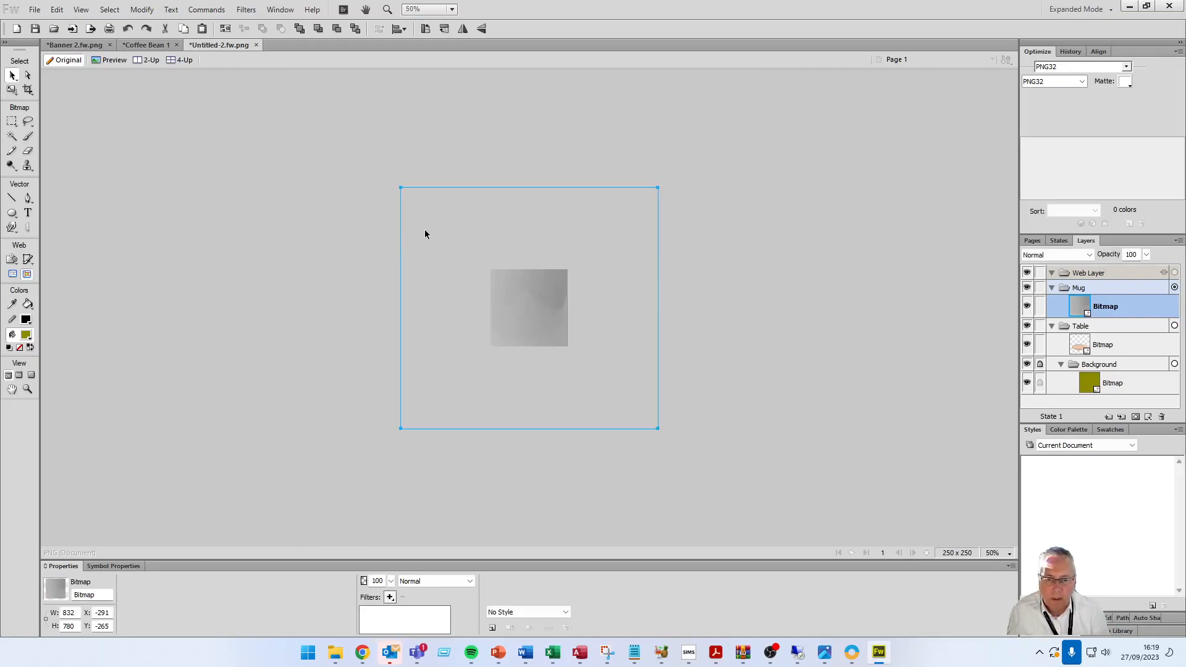
pyautogui.moveTo(399, 190); pyautogui.dragTo(520, 304)
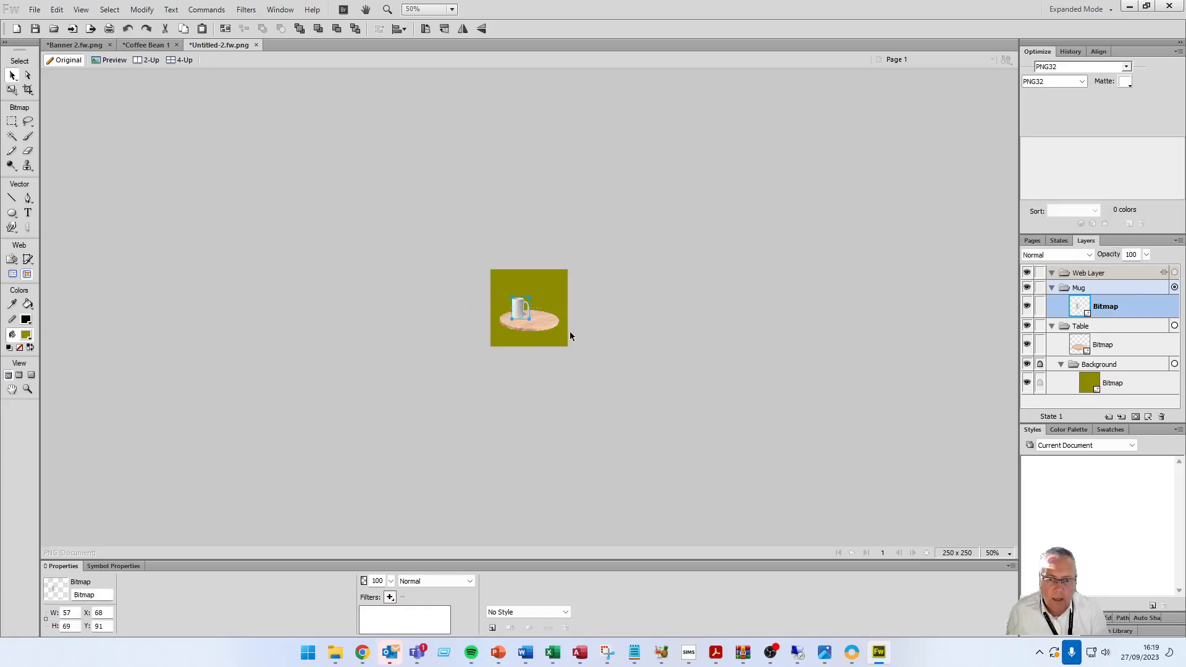
# Step: Reduce the mug's height to about 54 pixels, move it to about X 57, Y 119 on the table top, and deselect it
pyautogui.scroll(6, 560, 319)
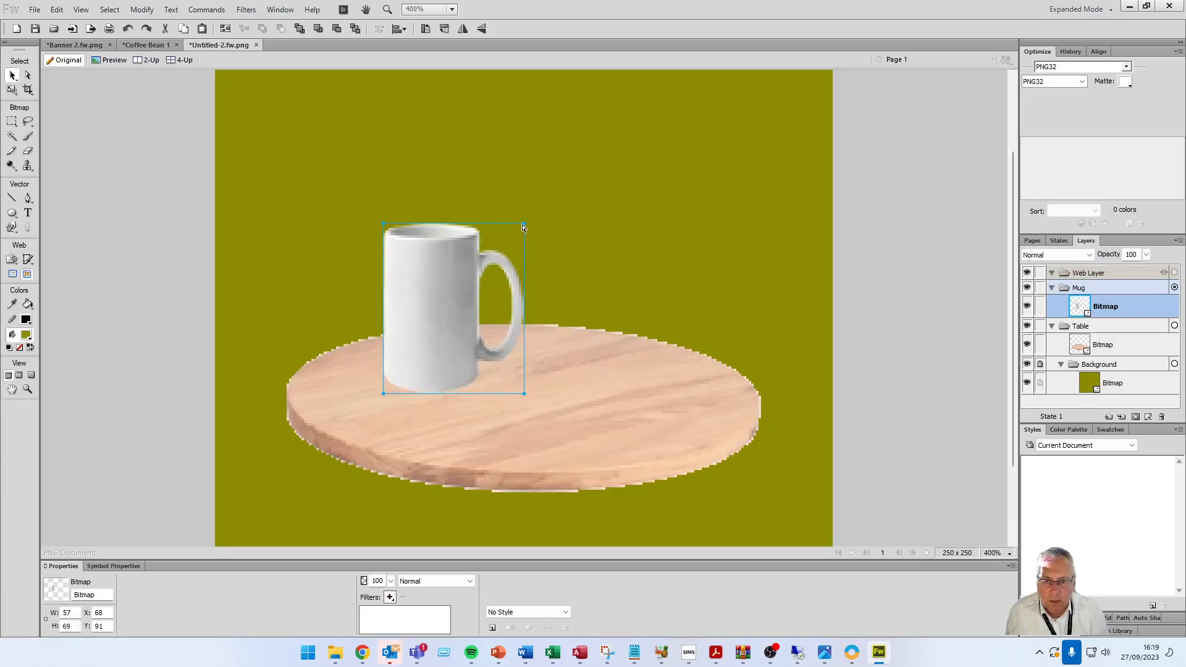
pyautogui.moveTo(525, 225); pyautogui.dragTo(524, 260)
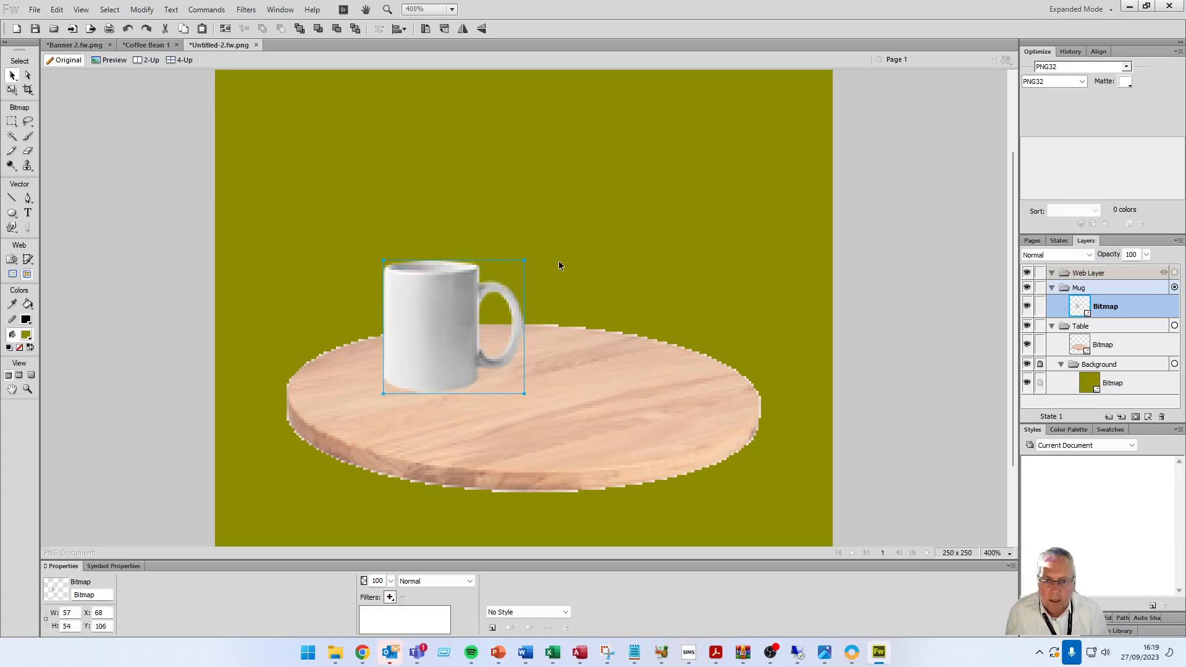
pyautogui.moveTo(436, 334); pyautogui.dragTo(407, 363)
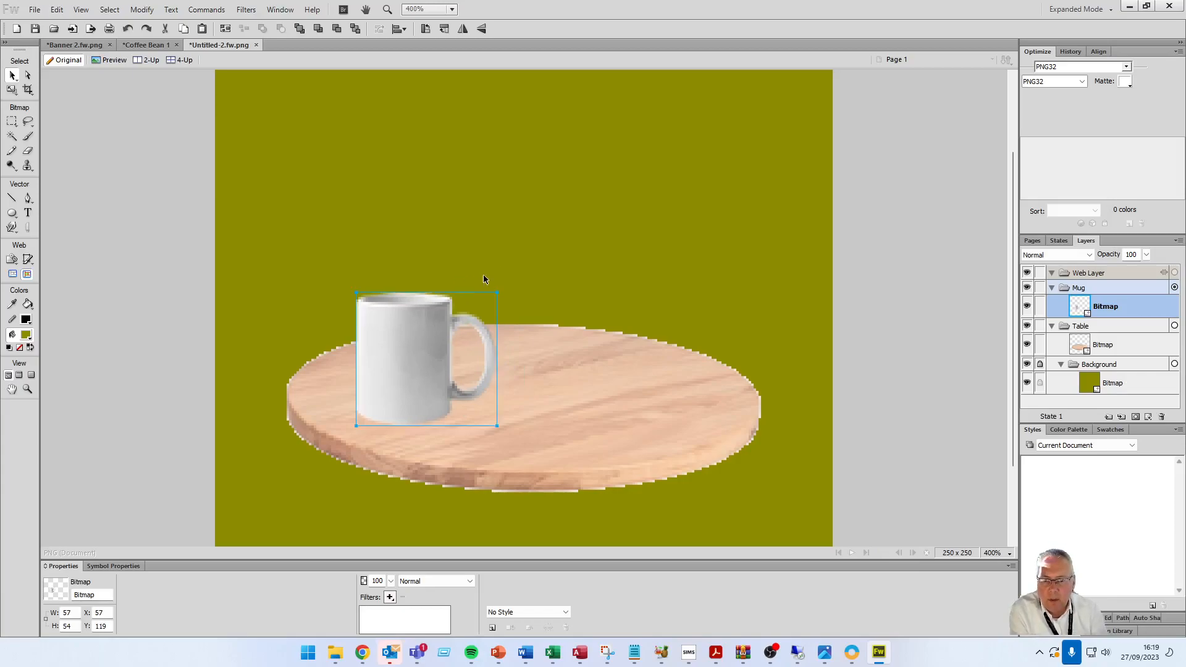
pyautogui.click(459, 251)
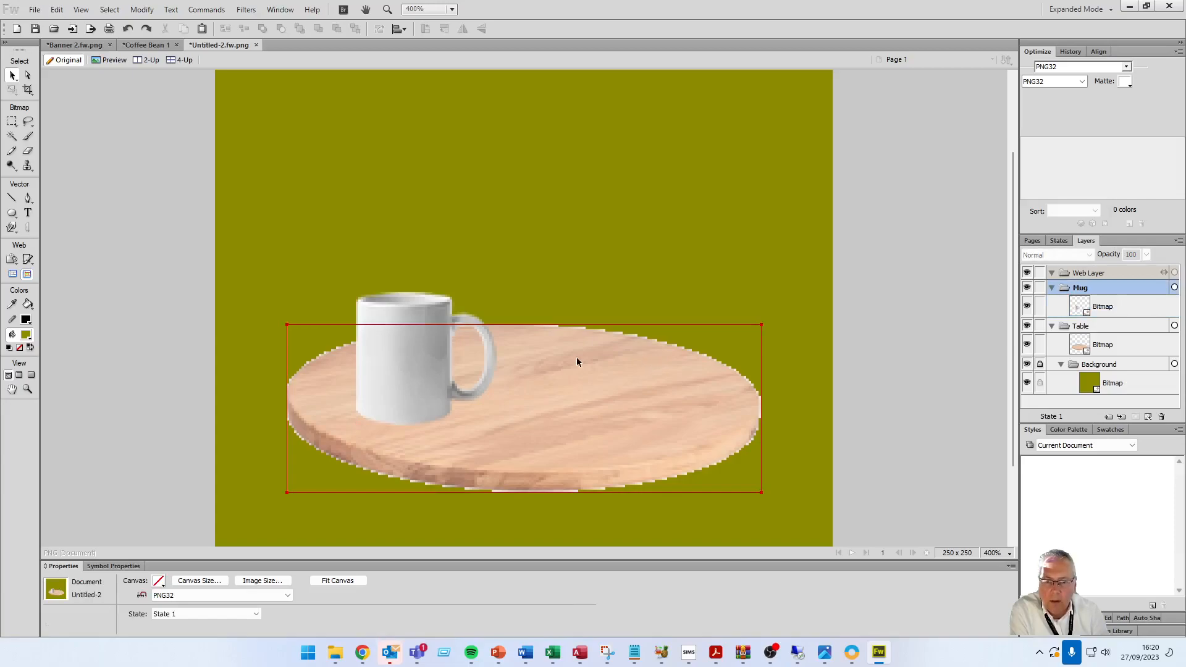
# Step: Duplicate the mug and place the copy on the right side of the table top, at about X 144, Y 125
pyautogui.click(412, 310)
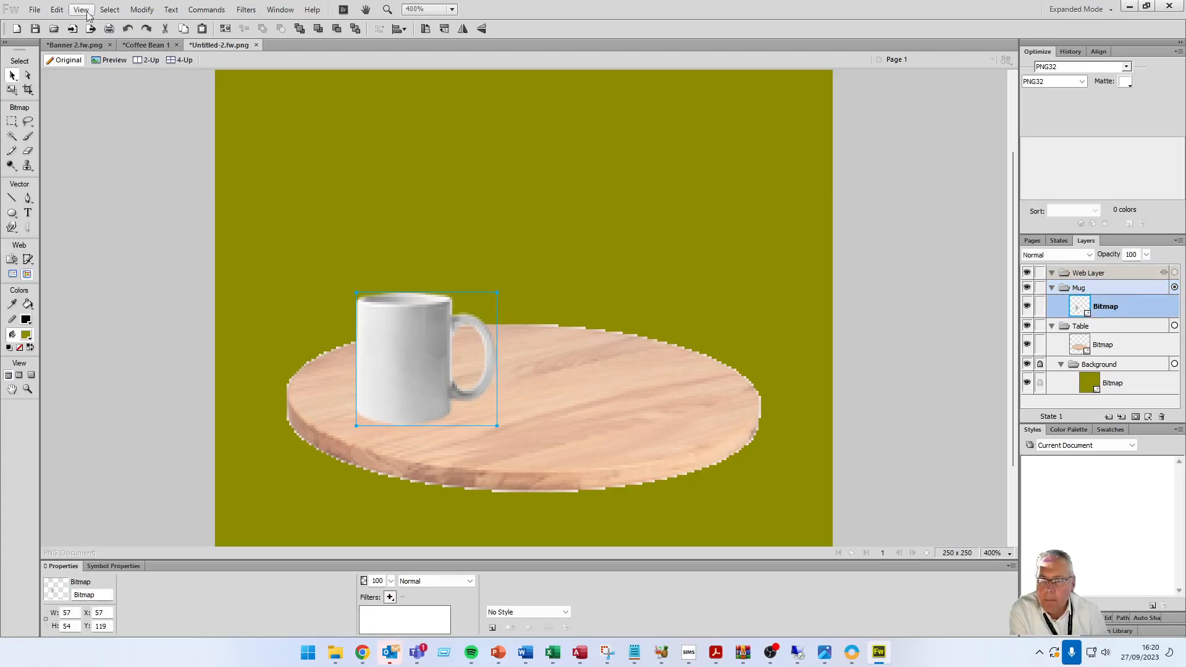
pyautogui.click(57, 11)
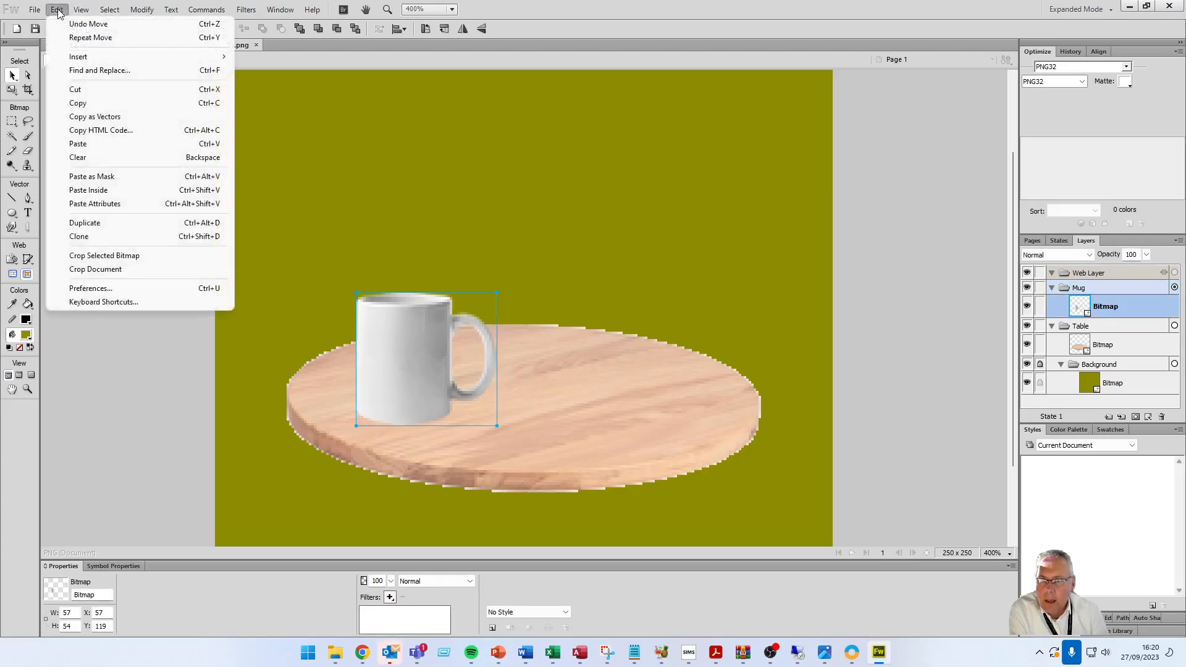
pyautogui.click(111, 223)
pyautogui.moveTo(434, 373); pyautogui.dragTo(623, 364)
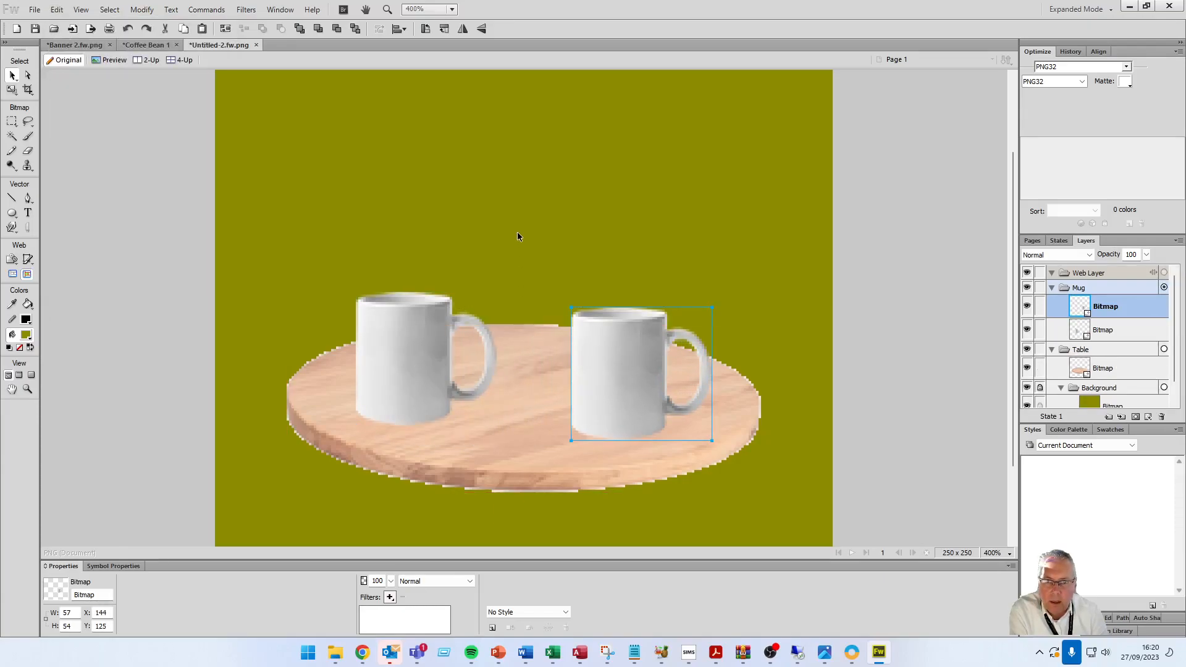
# Step: Flip the right mug horizontally, raise it to about X 143, Y 120 in line with the other mug, and deselect it
pyautogui.click(463, 31)
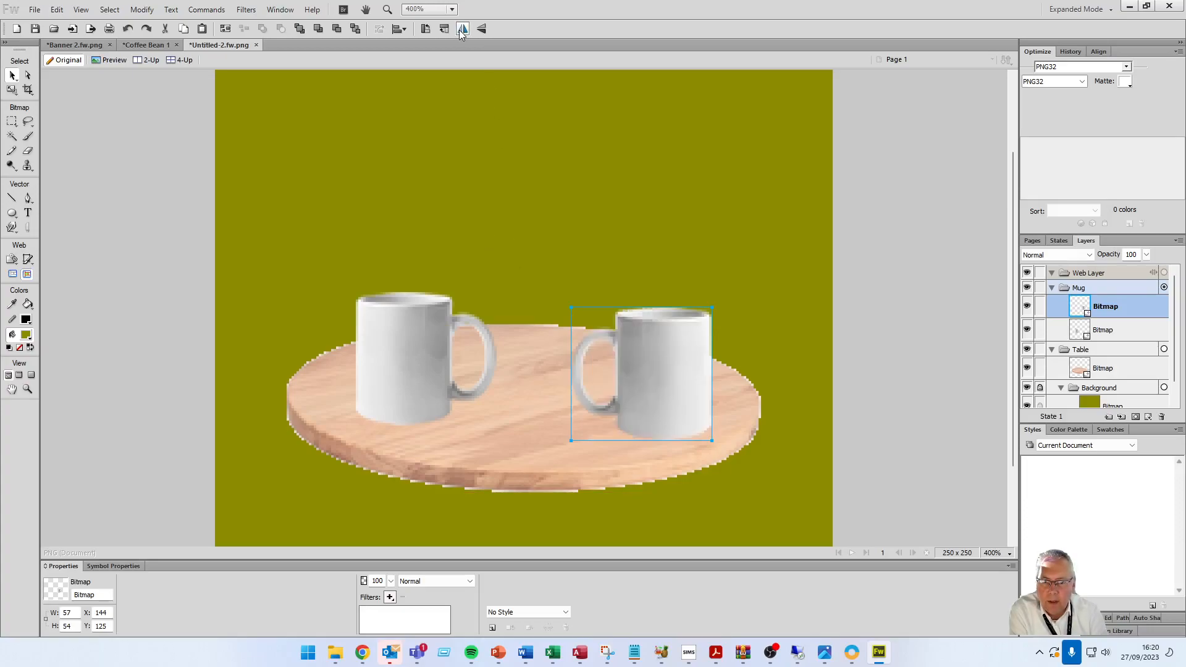
pyautogui.moveTo(680, 349); pyautogui.dragTo(678, 341)
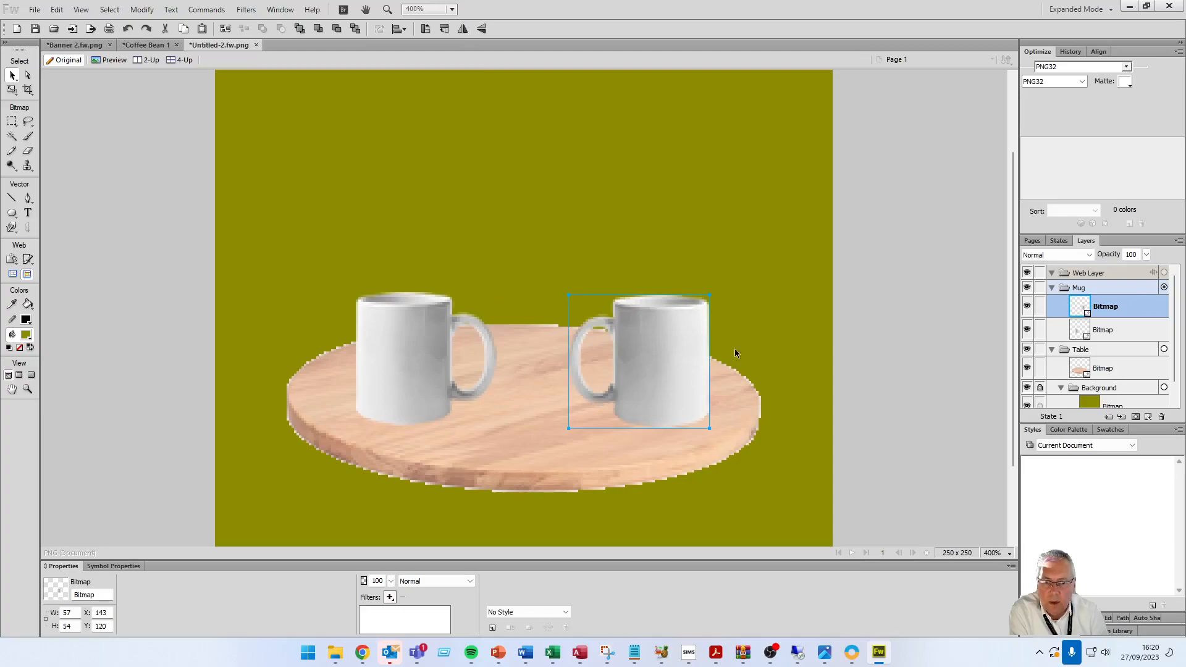
pyautogui.click(626, 246)
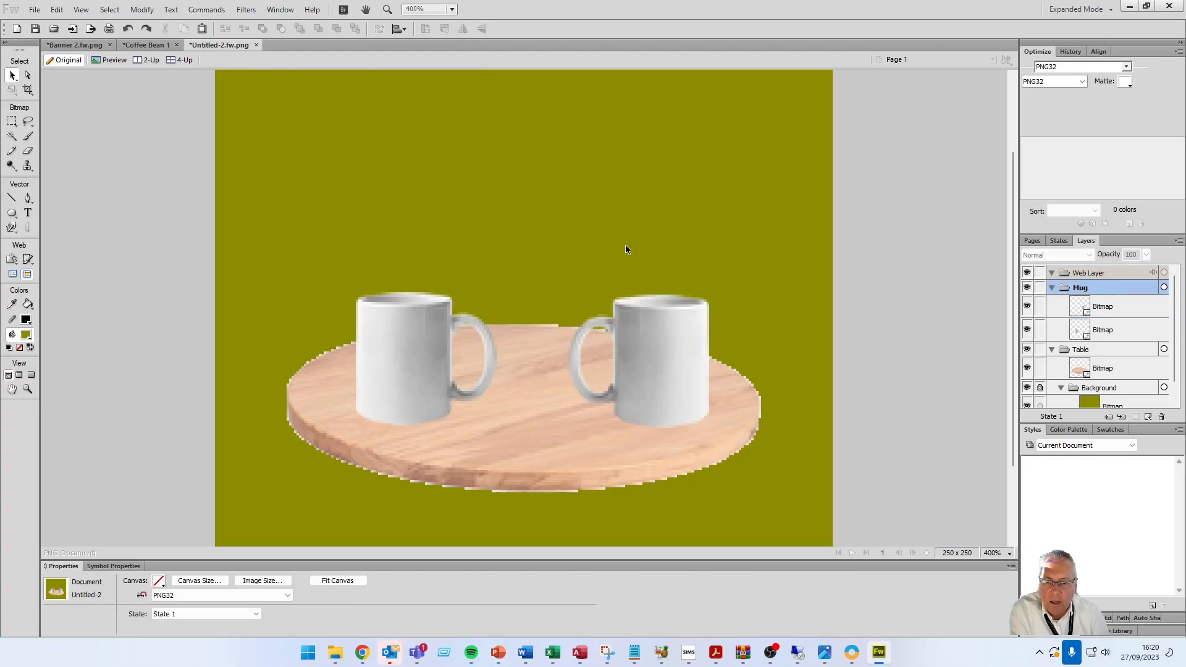
# Step: Flip the left mug horizontally, move it to about X 49, Y 121 on the table top, and deselect it
pyautogui.click(430, 329)
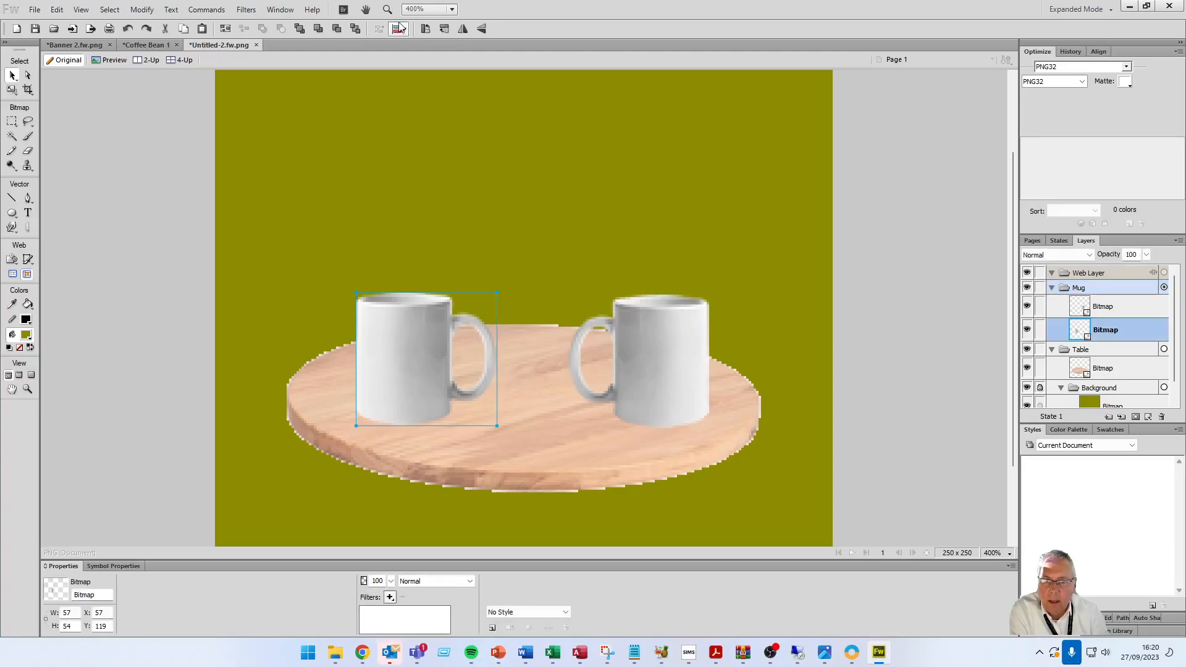
pyautogui.click(463, 29)
pyautogui.moveTo(432, 333); pyautogui.dragTo(413, 339)
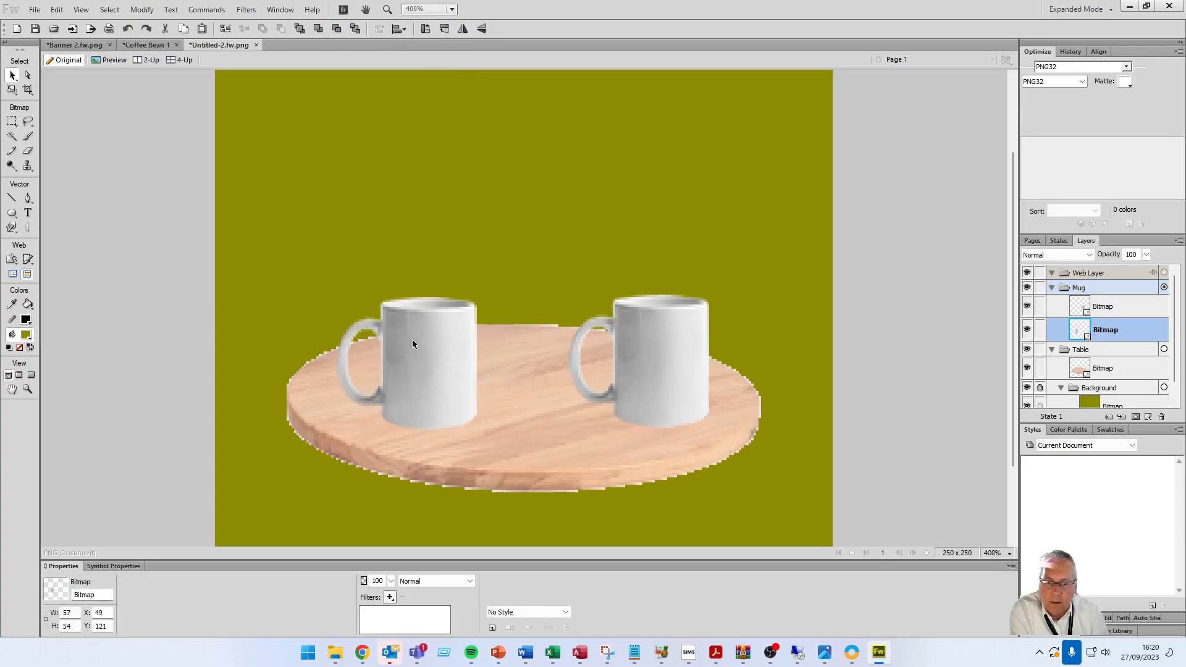
pyautogui.click(583, 217)
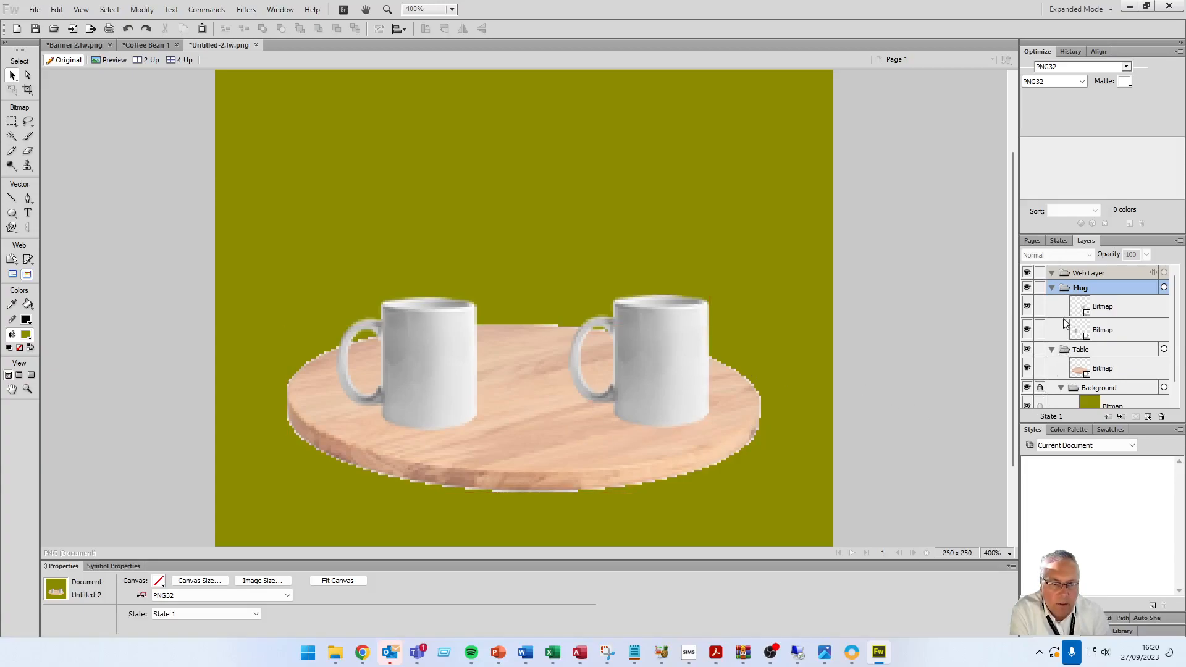
# Step: Check layer visibility by hiding and showing the Table layer, followed by hiding and showing only the table bitmap
pyautogui.click(1028, 351)
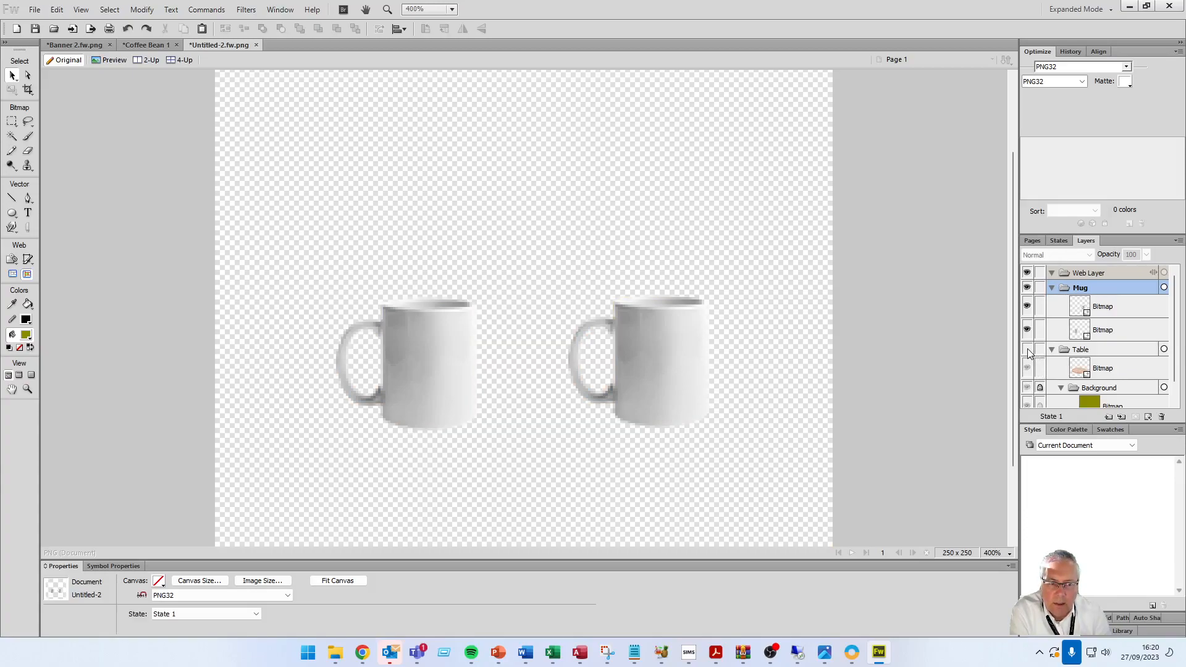
pyautogui.click(1027, 350)
pyautogui.scroll(-1, 1029, 355)
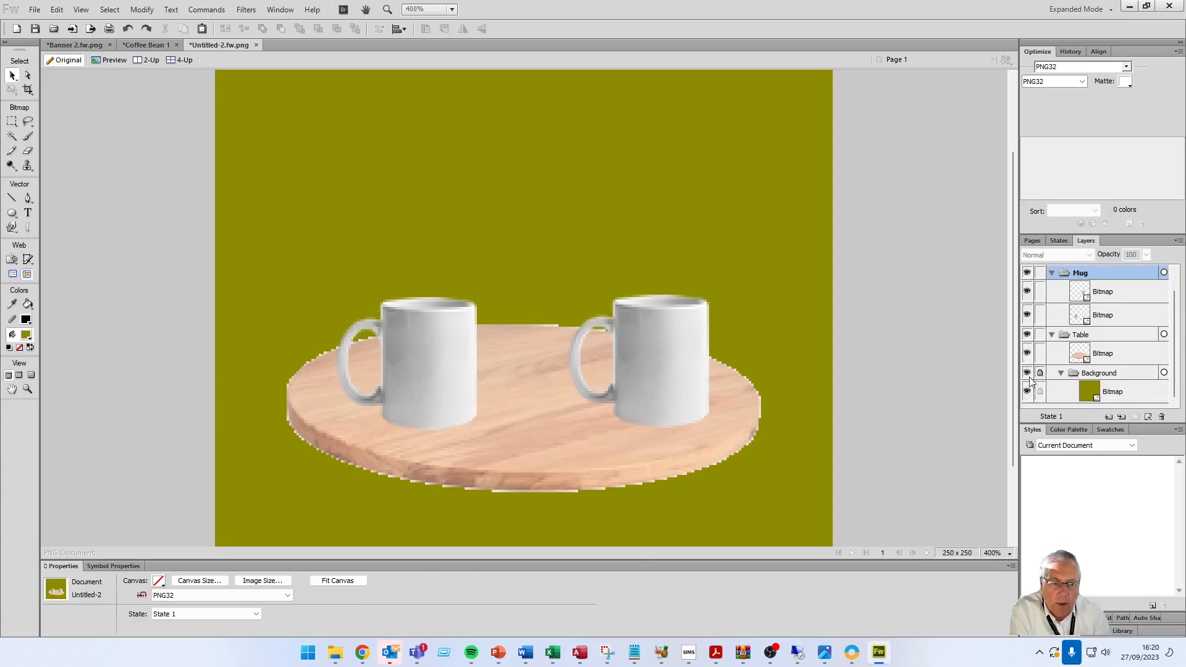
pyautogui.click(1028, 354)
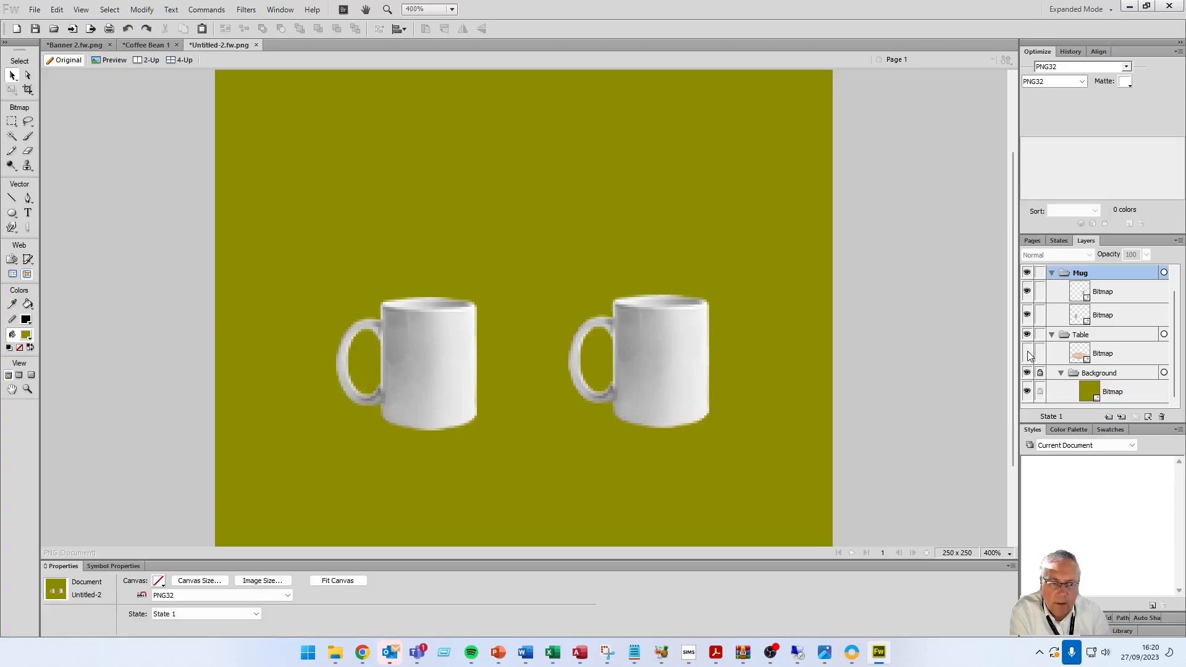
pyautogui.click(1029, 353)
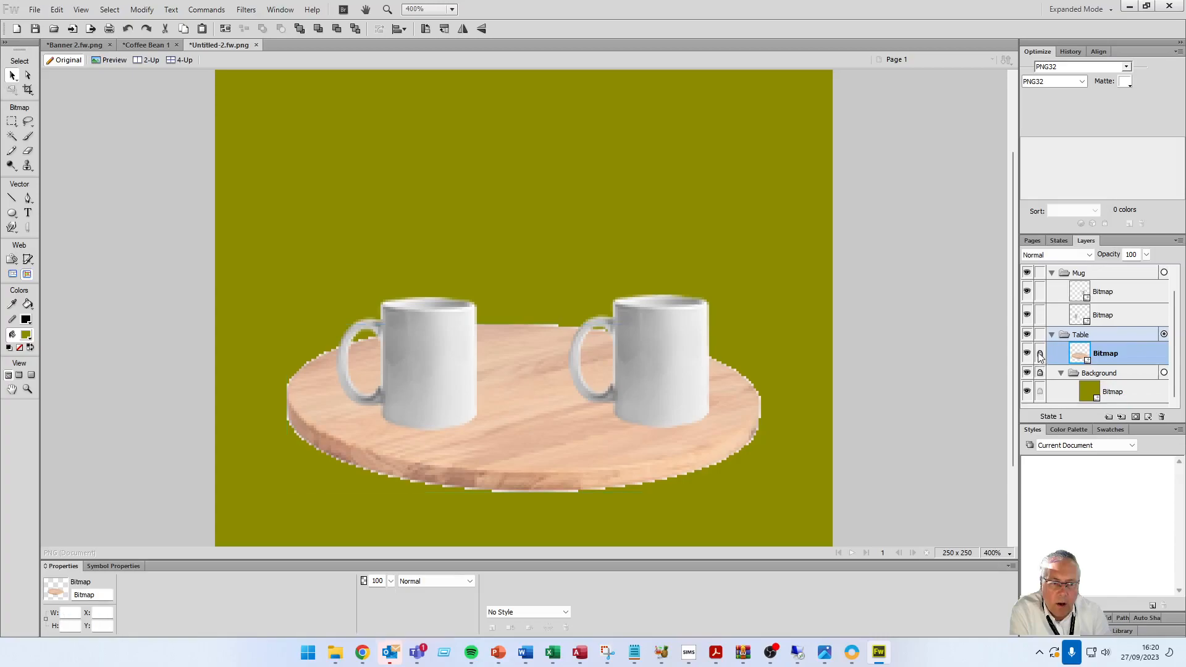
# Step: Lock the table bitmap and the whole Mug layer against editing
pyautogui.click(1040, 354)
pyautogui.click(1041, 273)
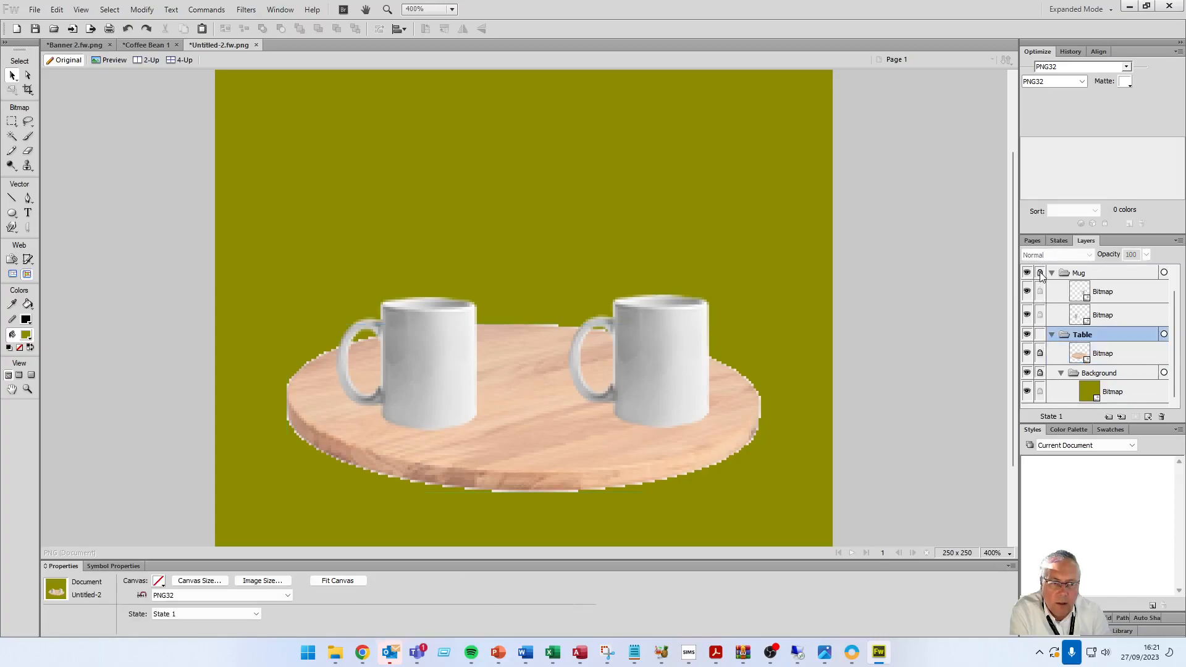